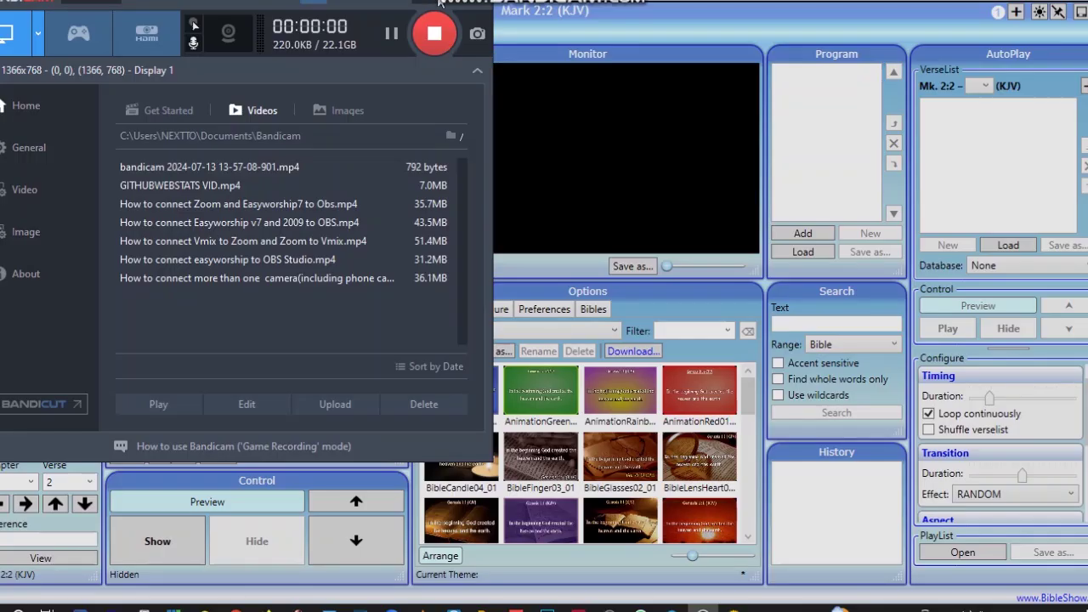
Hide the Bandicam window so BibleShow, open on Mark (KJV), is fully visible
{"action": "left_click", "coordinate": [448, 6]}
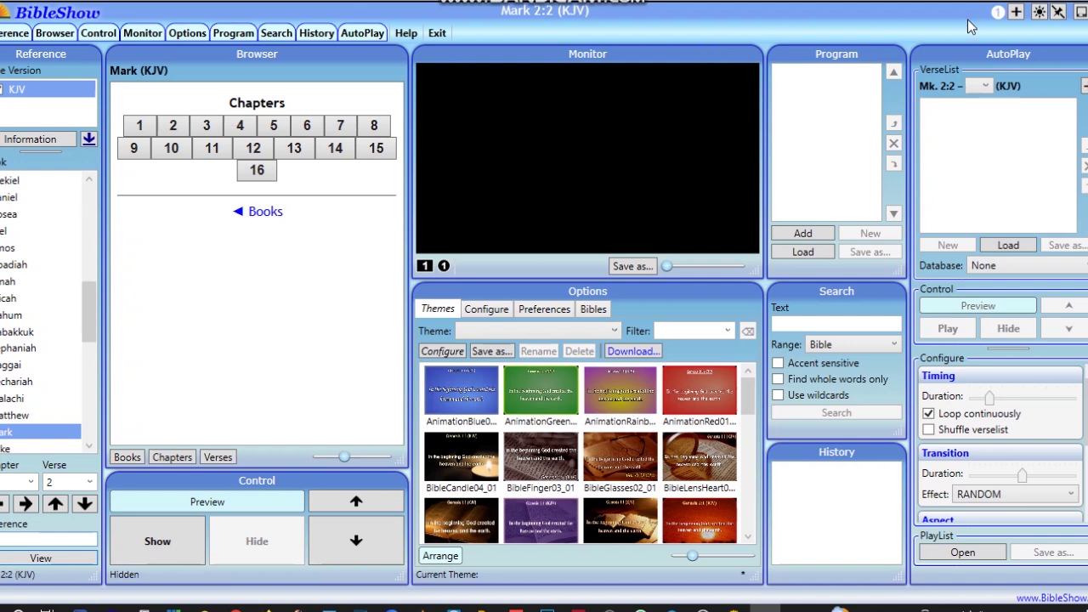
{"action": "left_click", "coordinate": [174, 609]}
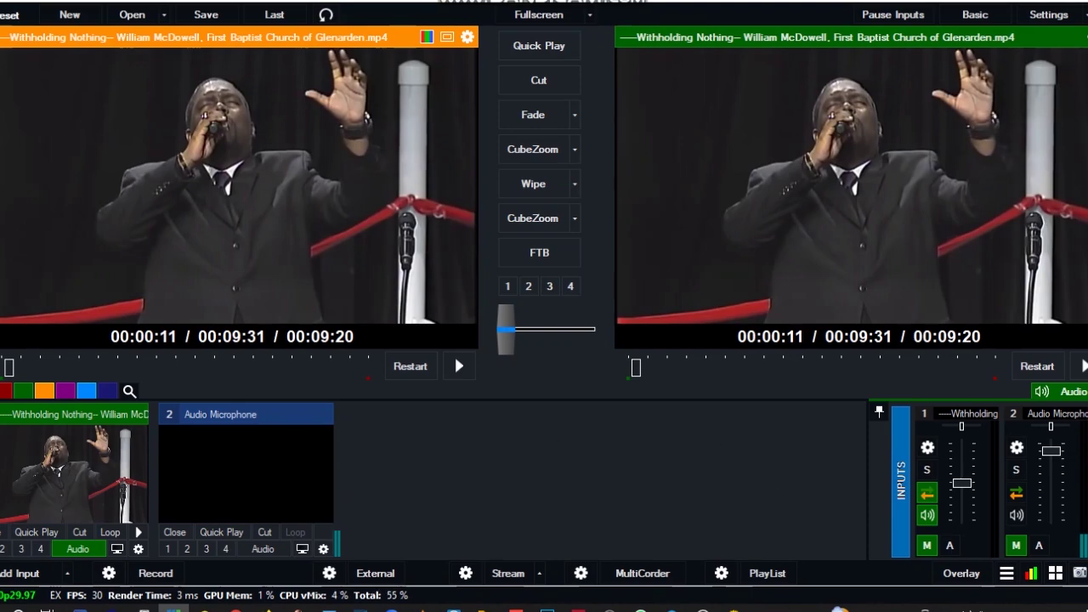
{"action": "left_click", "coordinate": [765, 607]}
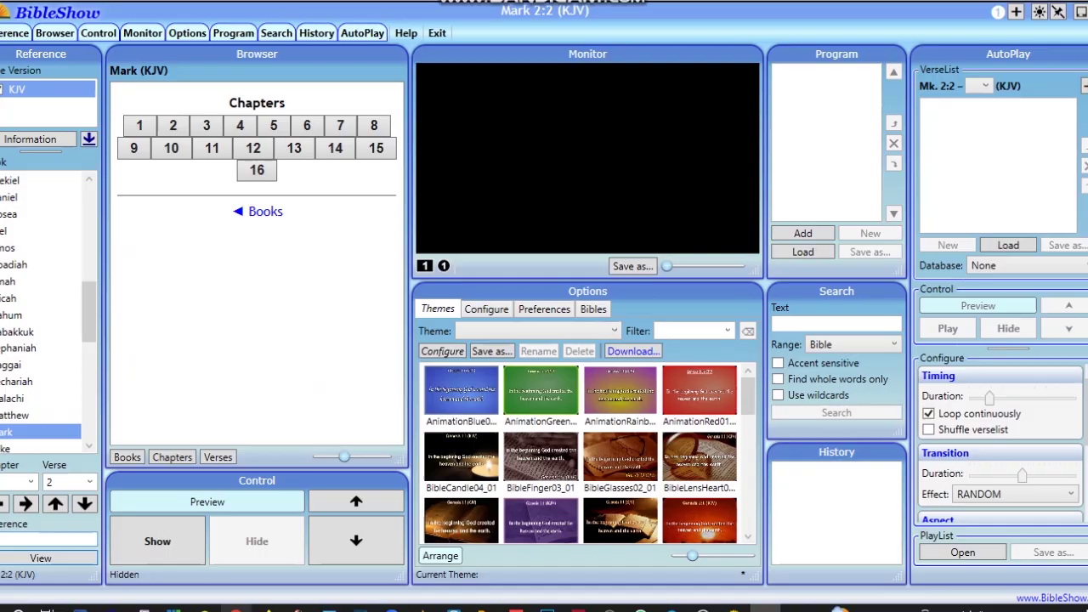
Switch to Chrome showing the bibleshow.net download page with BibleShow5.exe version 5.4
{"action": "left_click", "coordinate": [236, 608]}
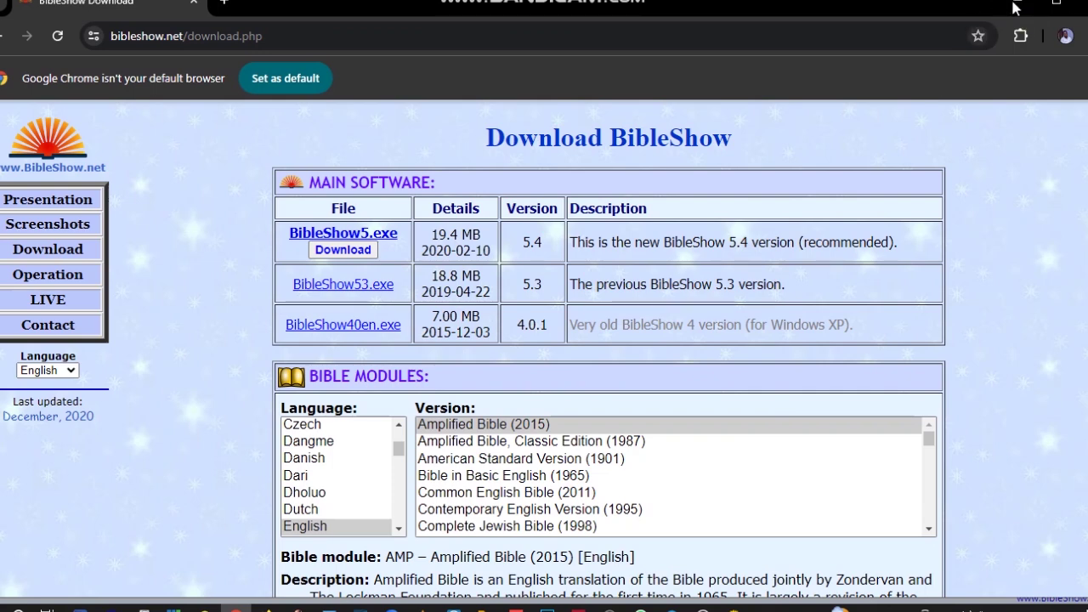
Minimise Chrome so BibleShow, showing Mark 2:2 (KJV), is back in front
{"action": "left_click", "coordinate": [1024, 7]}
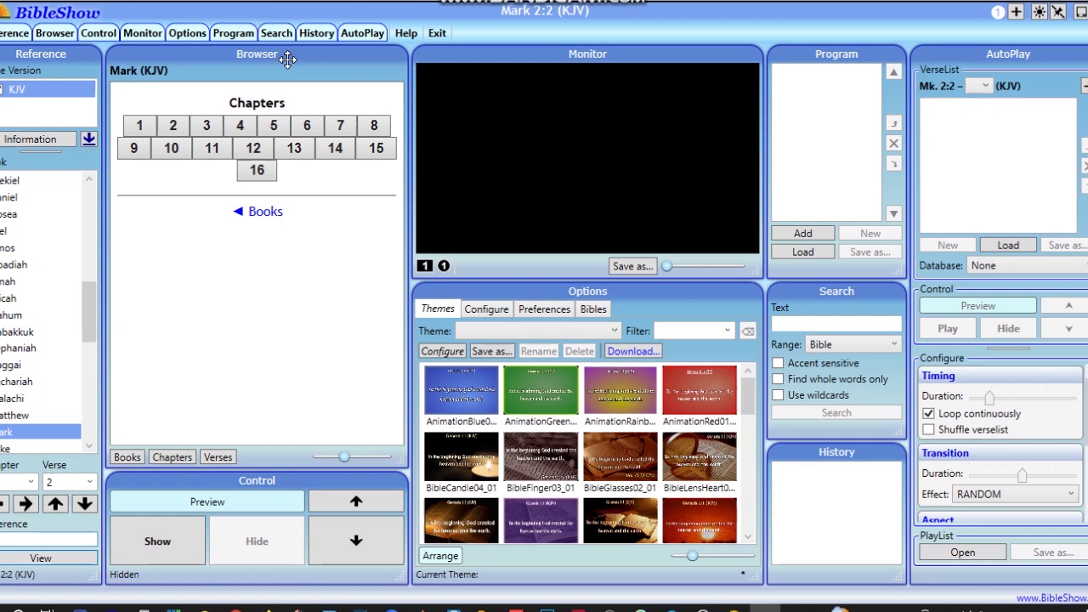
{"action": "left_click", "coordinate": [55, 36]}
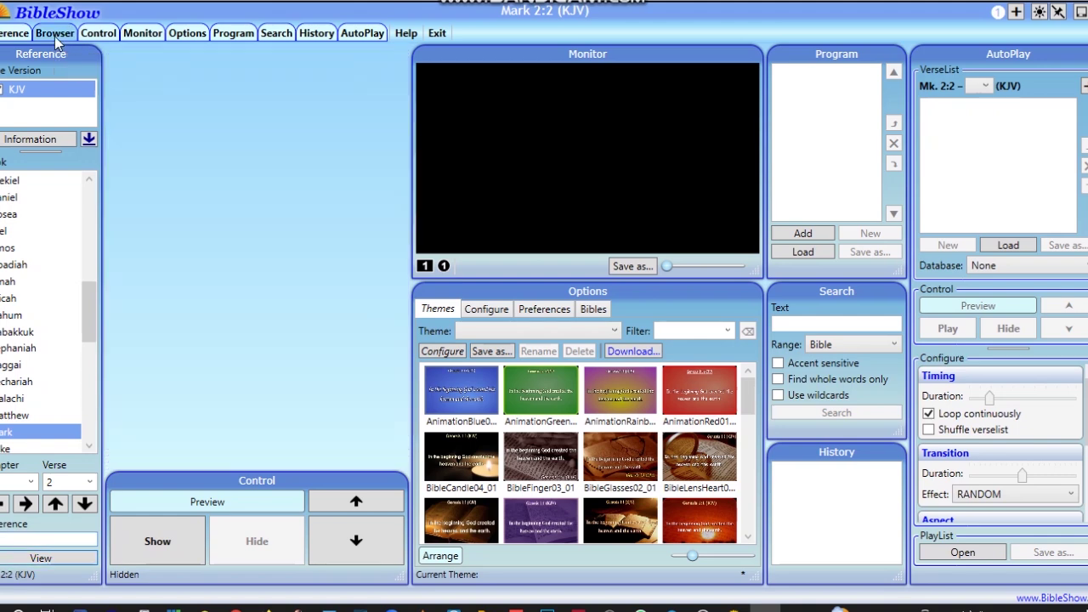
{"action": "left_click", "coordinate": [54, 36]}
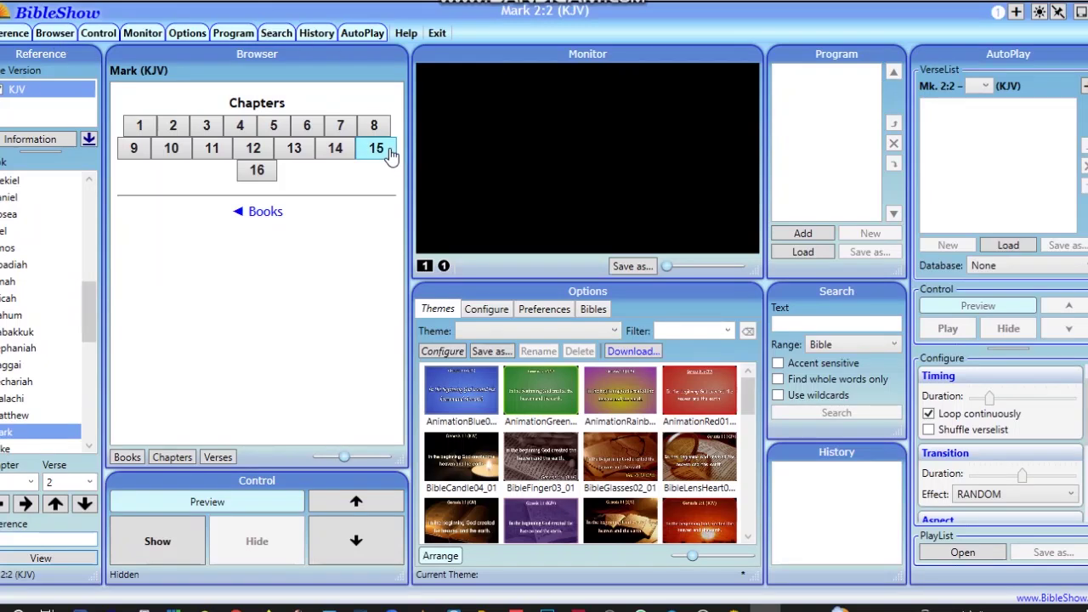
{"action": "left_click", "coordinate": [183, 34]}
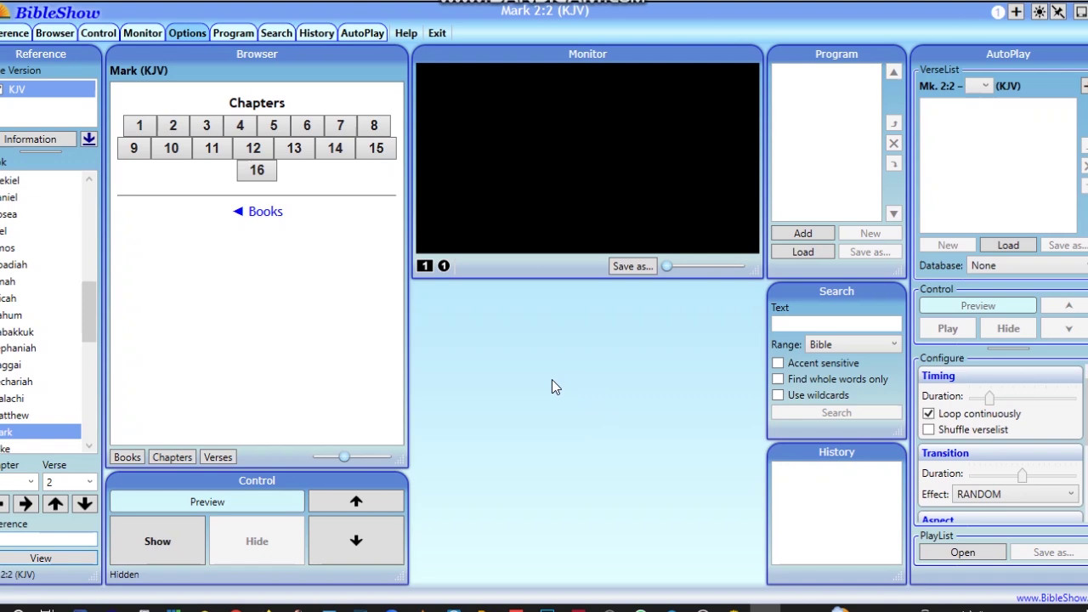
{"action": "left_click", "coordinate": [186, 33]}
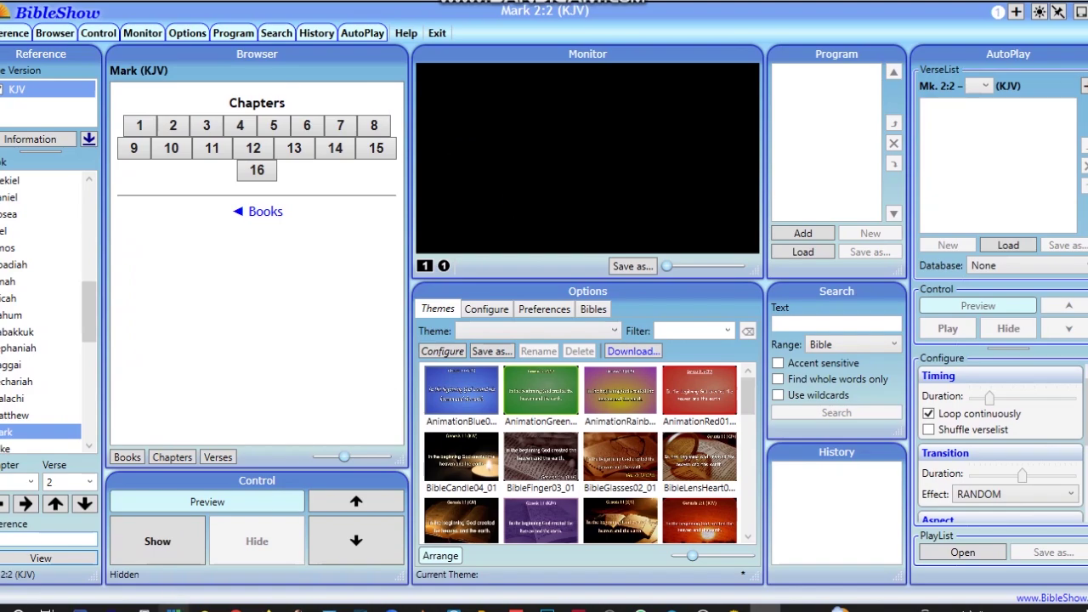
Glance at the vMix church video output, then switch back to the BibleShow download page
{"action": "left_click", "coordinate": [174, 608]}
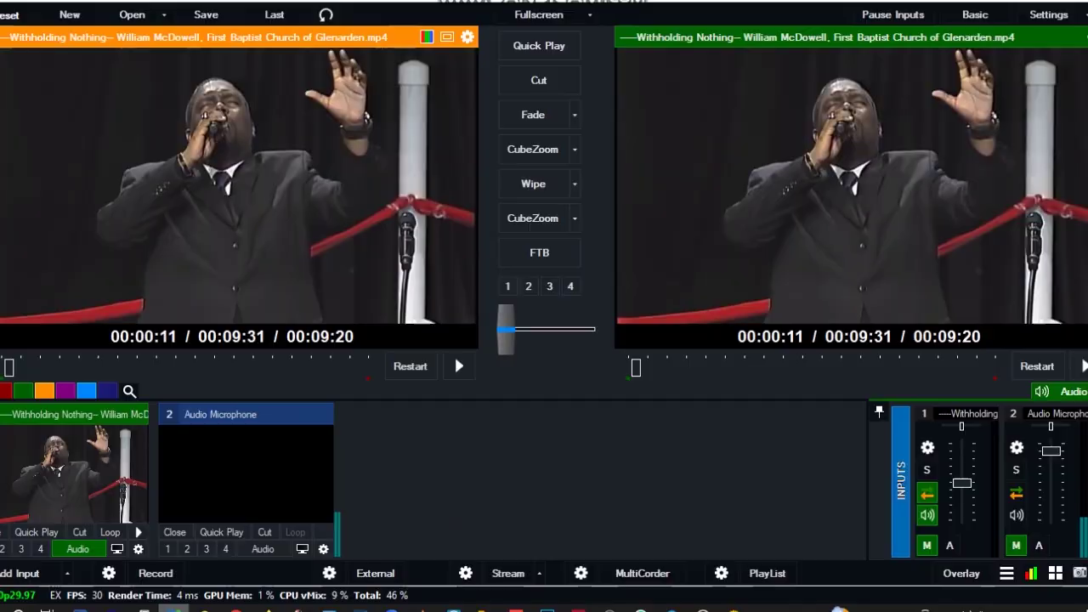
{"action": "left_click", "coordinate": [174, 607]}
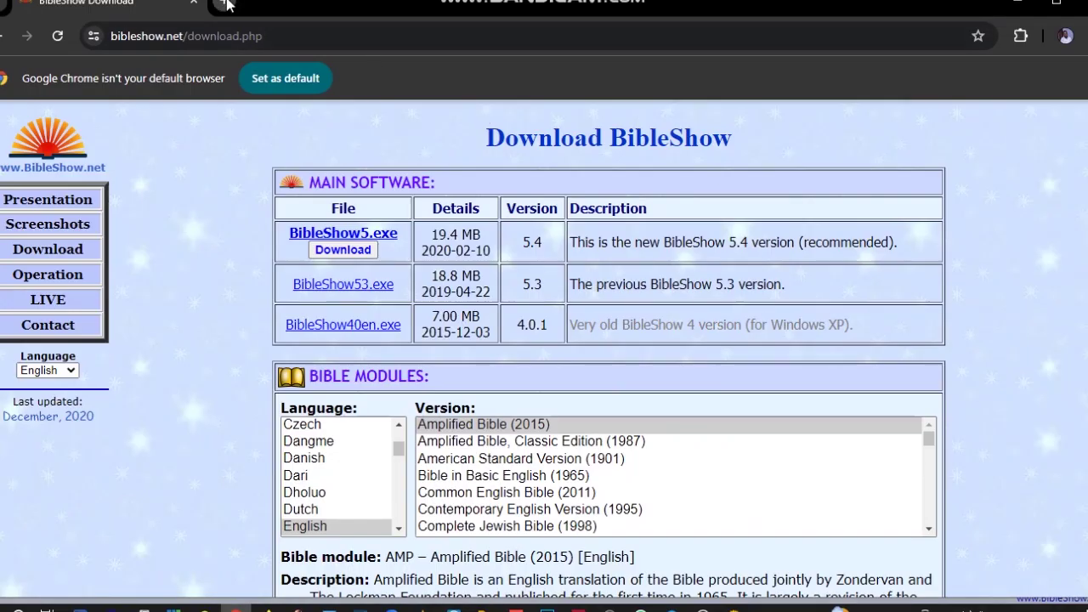
Google 'ndi tools' in a new Chrome tab, then minimise Chrome back to BibleShow
{"action": "left_click", "coordinate": [226, 4]}
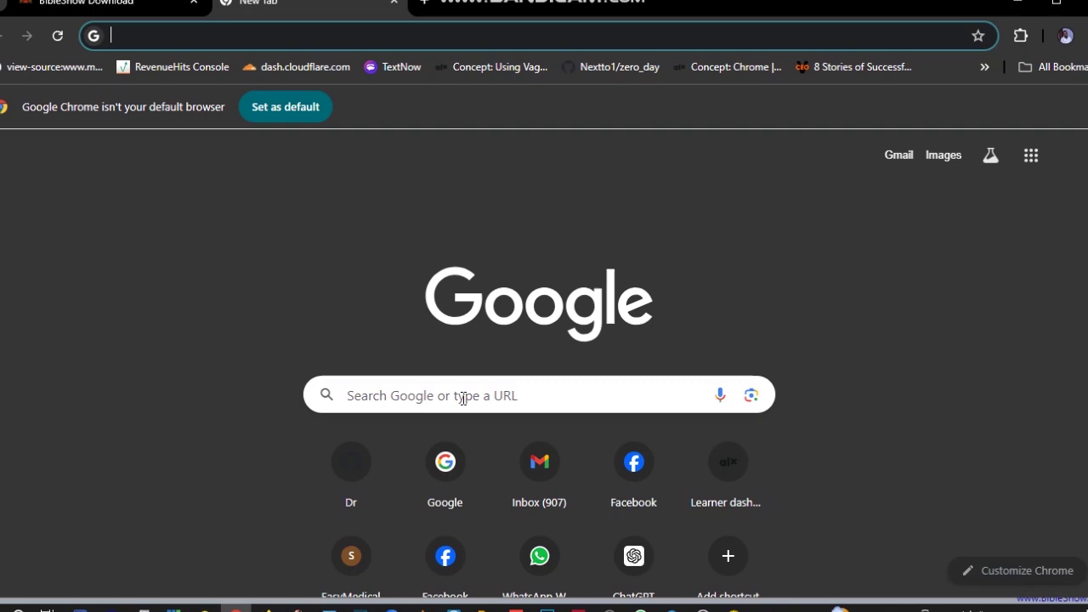
{"action": "left_click", "coordinate": [464, 398]}
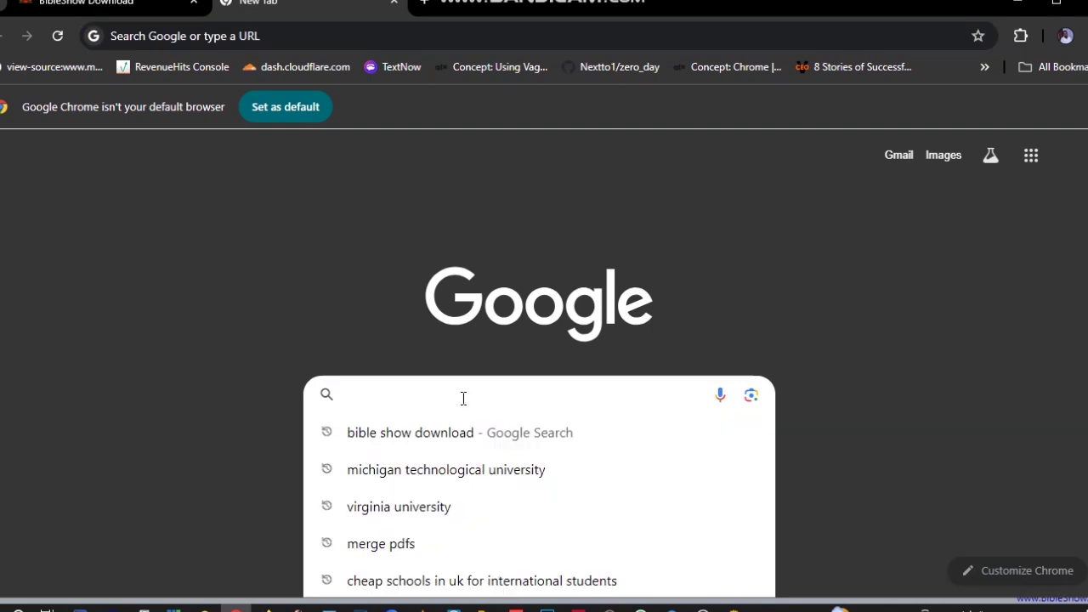
{"action": "type", "text": "idi"}
{"action": "key", "text": "BackSpace"}
{"action": "key", "text": "BackSpace"}
{"action": "key", "text": "BackSpace"}
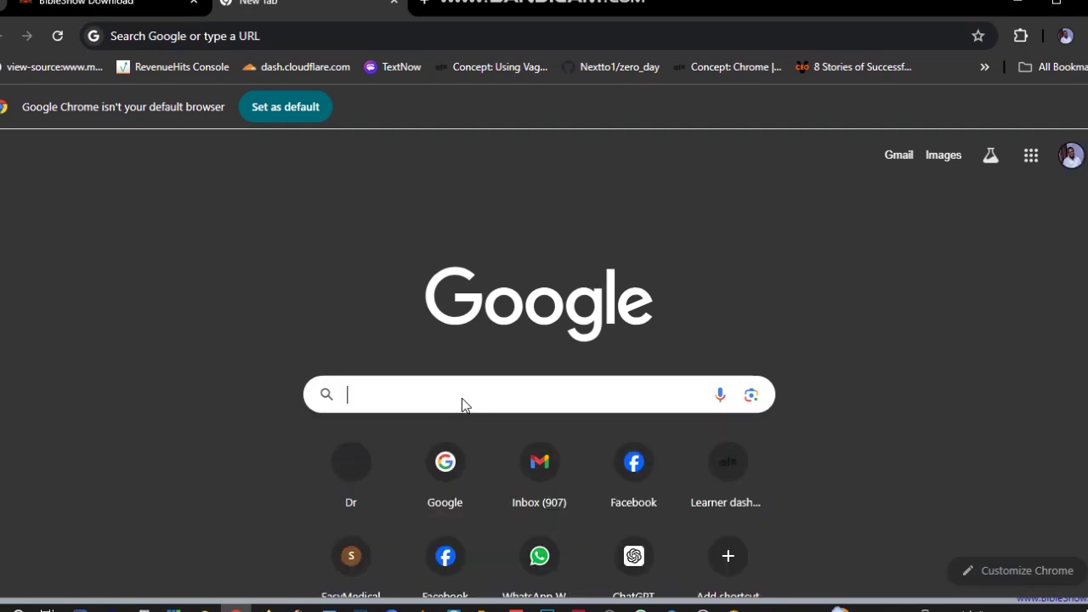
{"action": "type", "text": "ndi"}
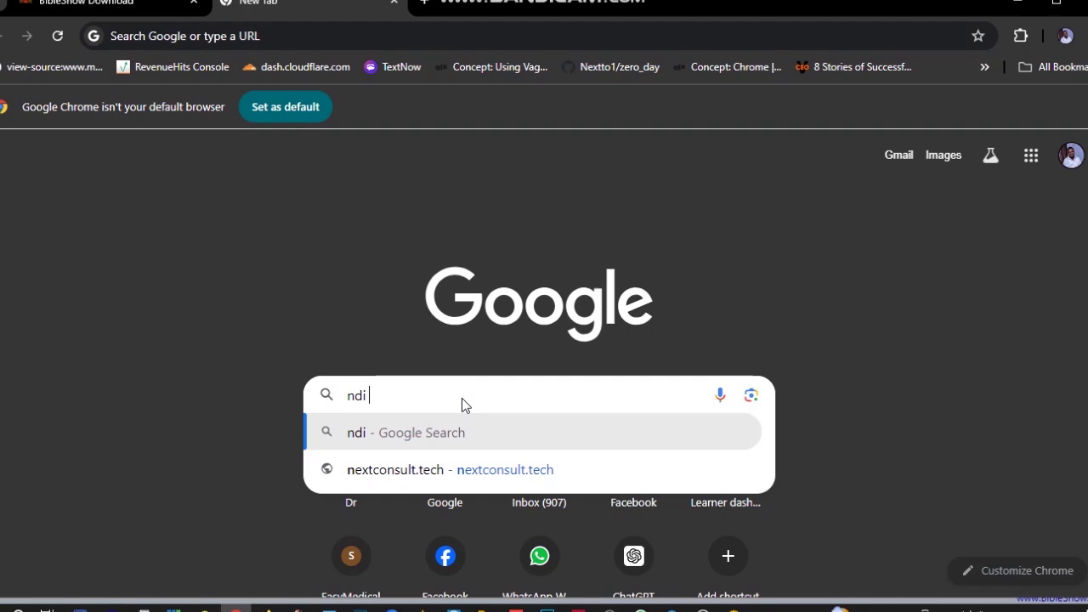
{"action": "type", "text": " tool"}
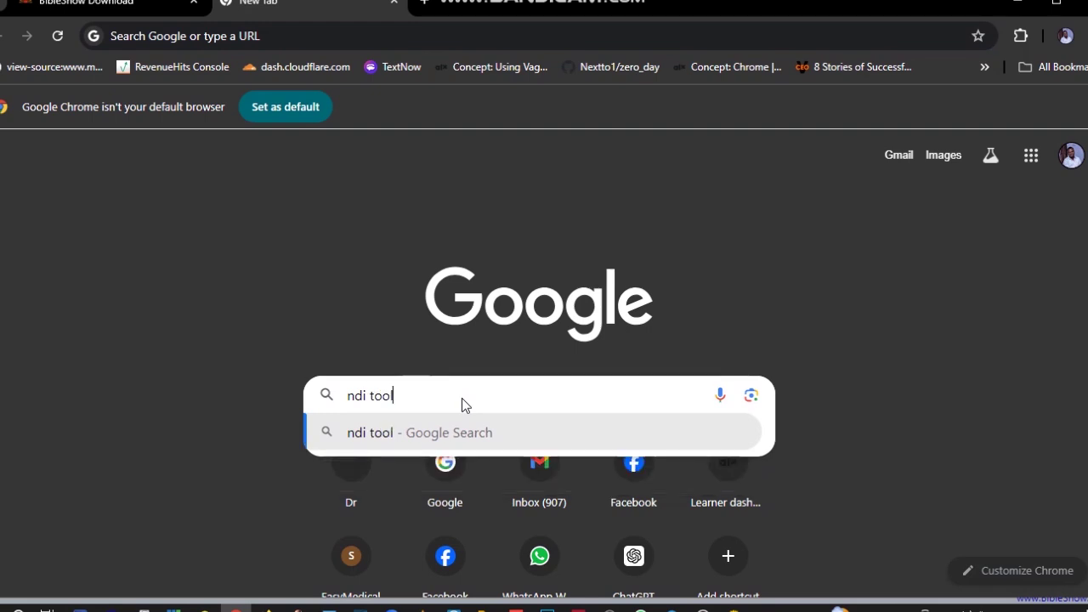
{"action": "type", "text": "s"}
{"action": "key", "text": "Return"}
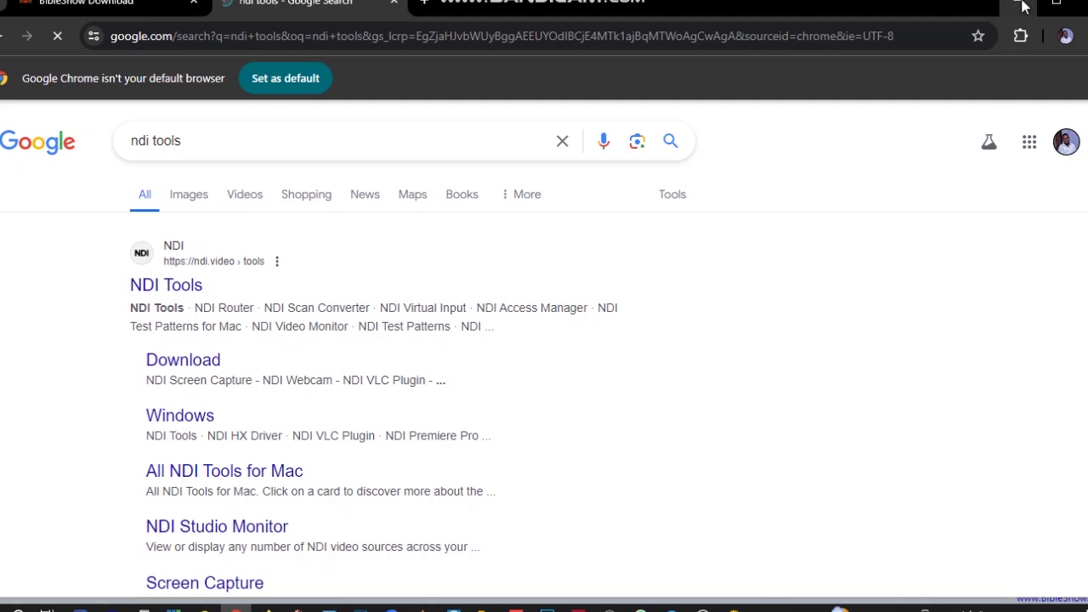
{"action": "left_click", "coordinate": [1024, 7]}
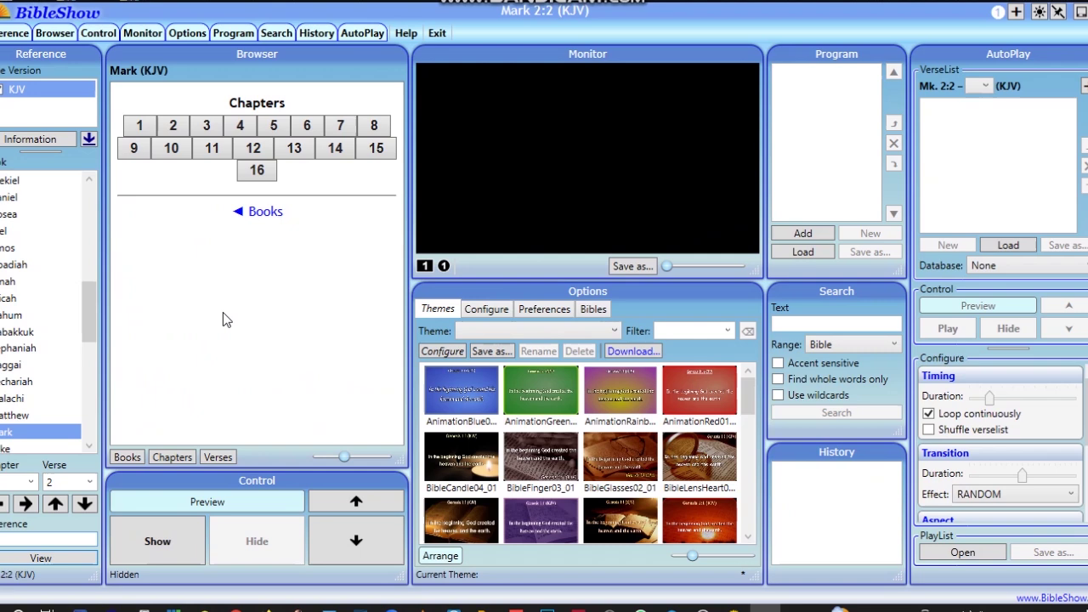
Confirm BibleShow's display settings have both display window and NDI output enabled, then return to Themes
{"action": "left_click", "coordinate": [493, 311]}
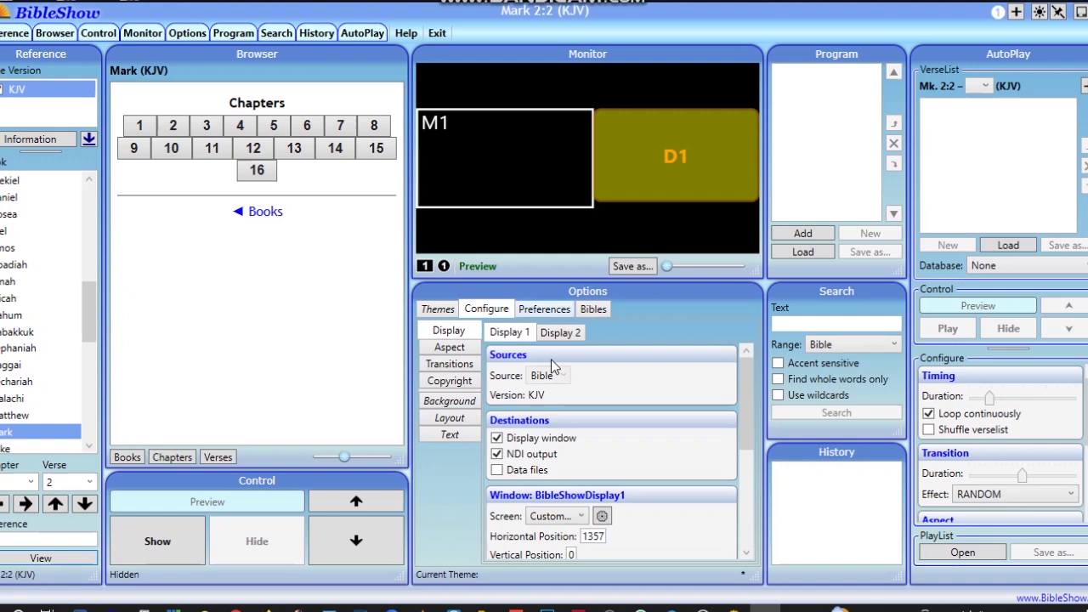
{"action": "left_click", "coordinate": [439, 309]}
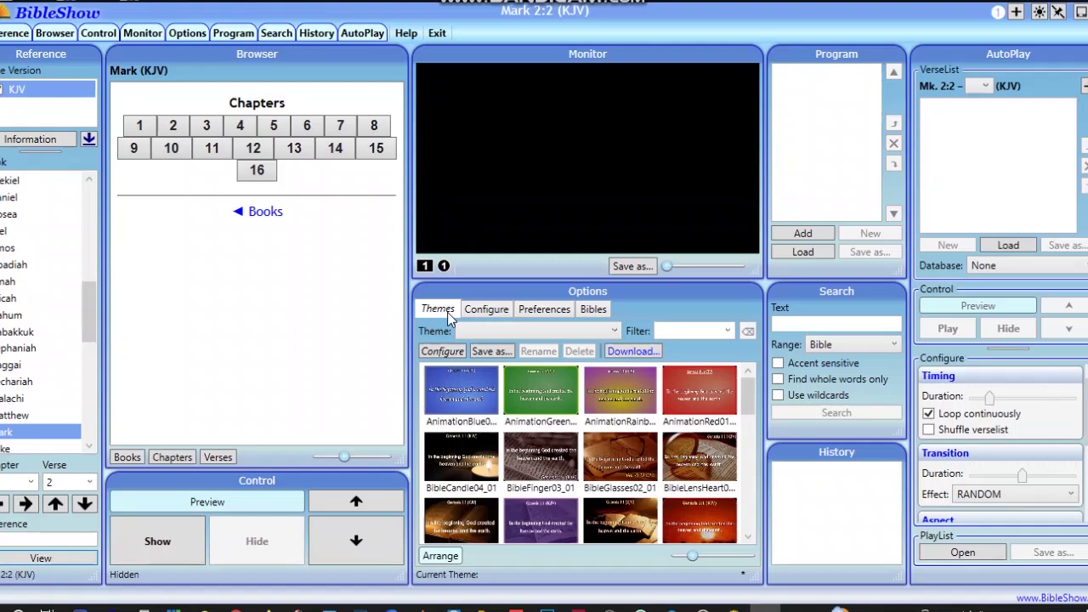
Scroll the theme gallery and decline saving the previous theme when switching
{"action": "left_click", "coordinate": [749, 406]}
{"action": "scroll", "coordinate": [748, 394], "scroll_direction": "down", "scroll_amount": 2}
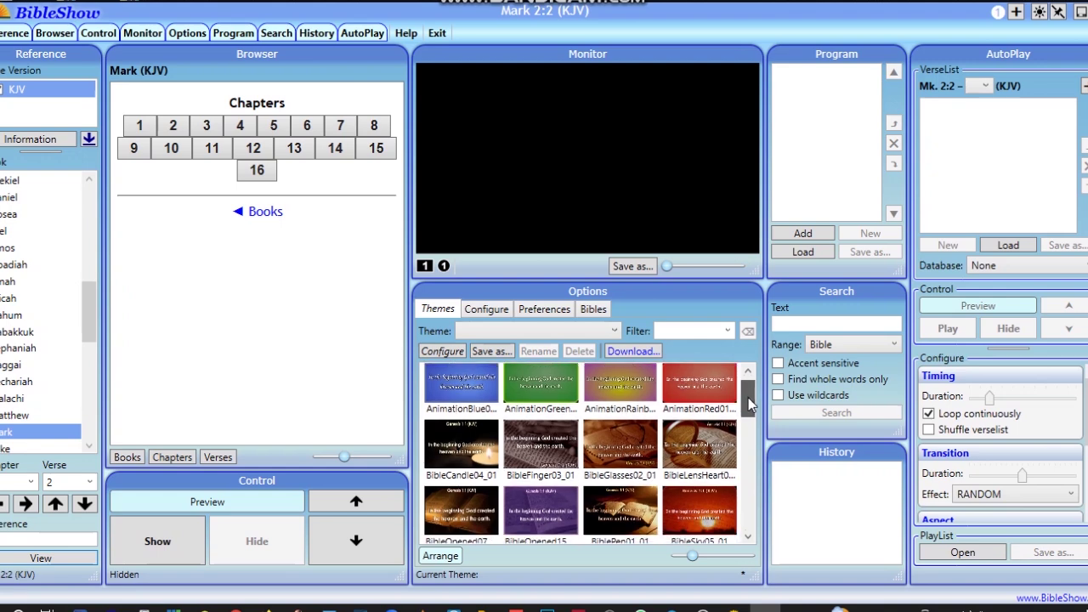
{"action": "scroll", "coordinate": [751, 382], "scroll_direction": "up", "scroll_amount": 2}
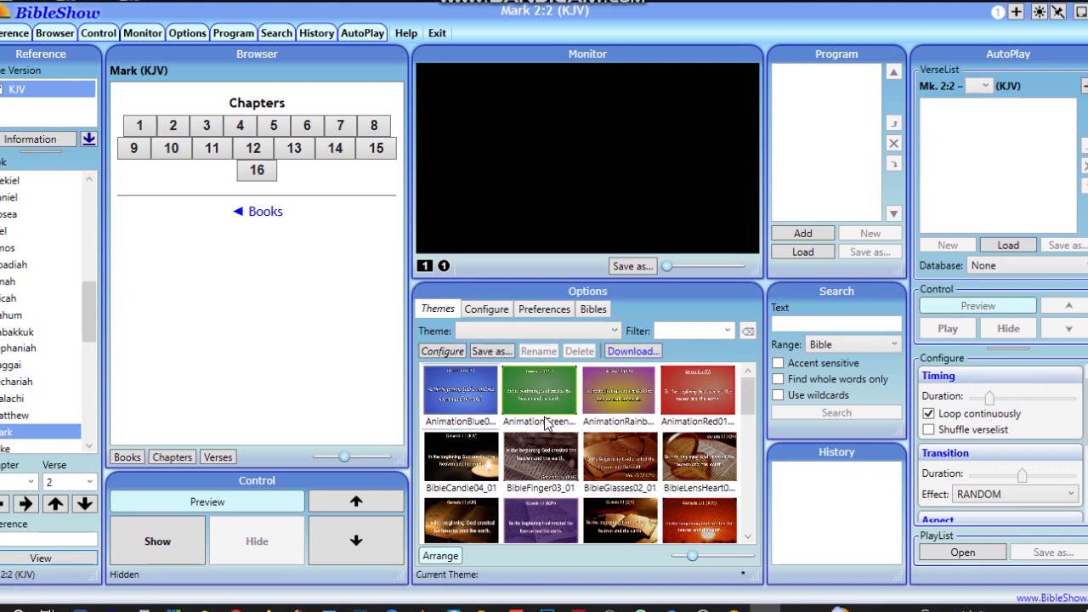
{"action": "left_click", "coordinate": [615, 402]}
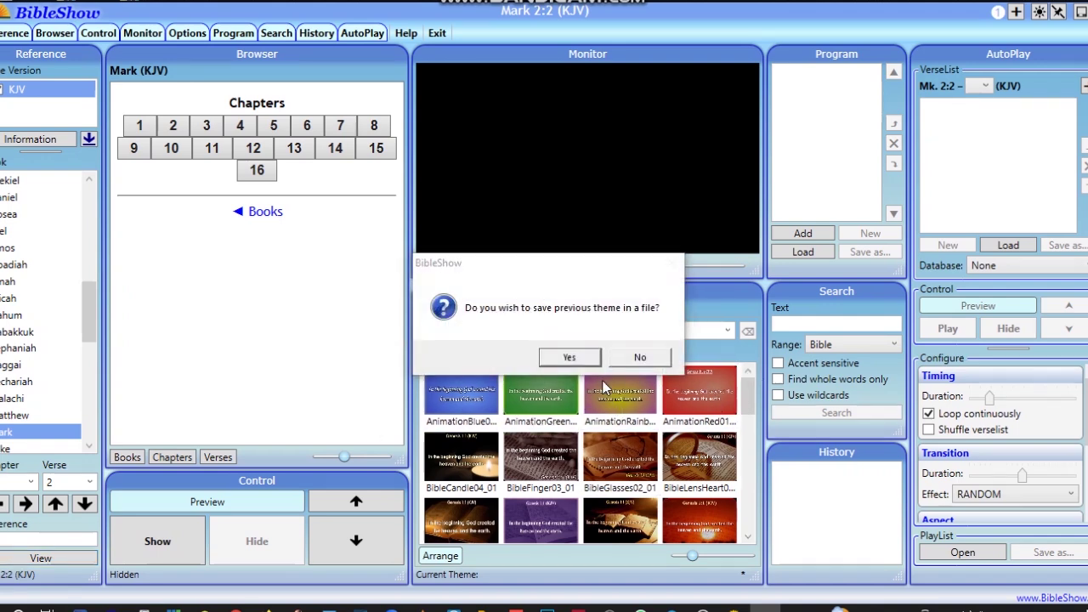
{"action": "left_click", "coordinate": [635, 360]}
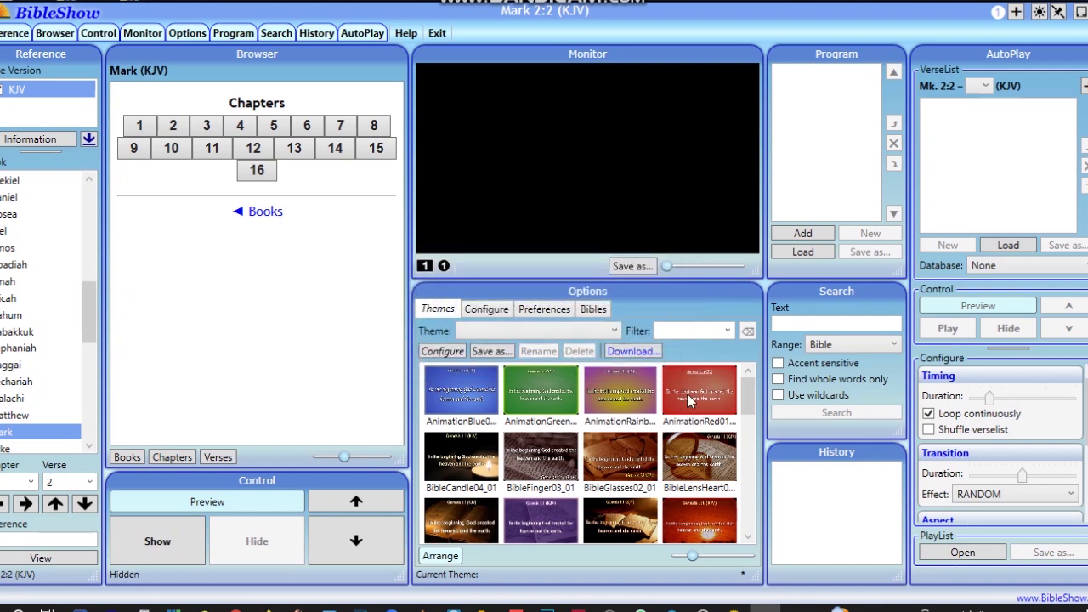
Try AnimationRainbow01_01 and BibleGlasses02_01, settle on OldPaper01_01, and open Mark chapter 3
{"action": "left_click", "coordinate": [651, 396]}
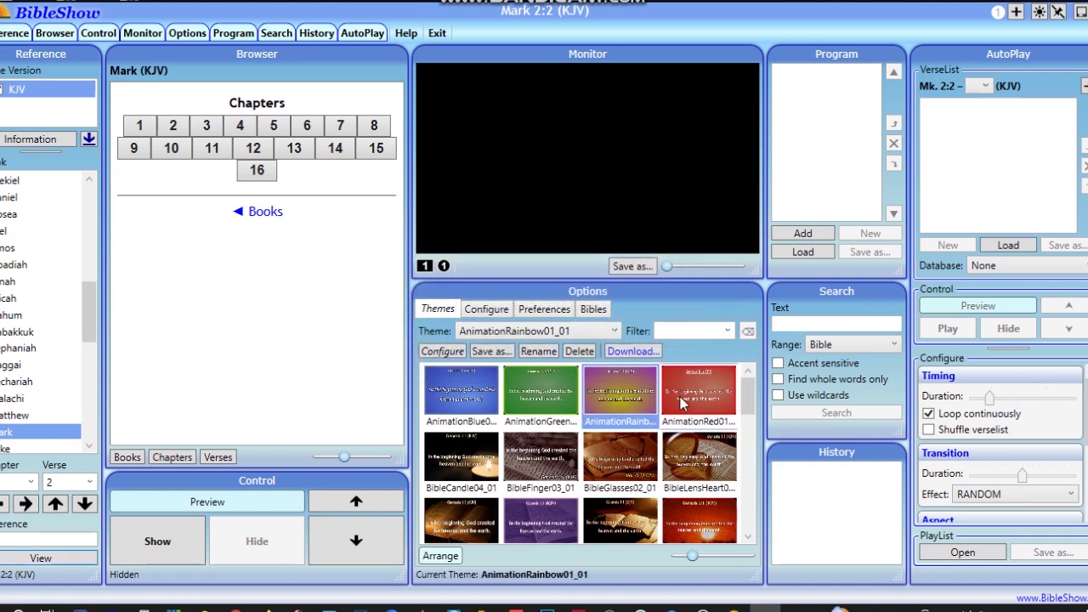
{"action": "left_click", "coordinate": [616, 463]}
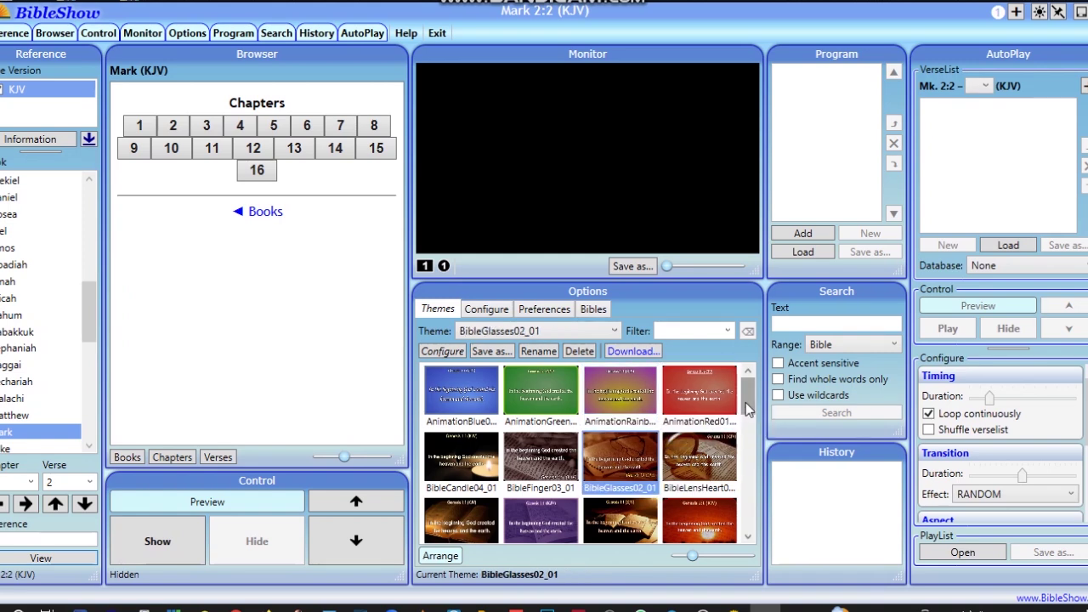
{"action": "left_click_drag", "start_coordinate": [747, 401], "coordinate": [743, 480]}
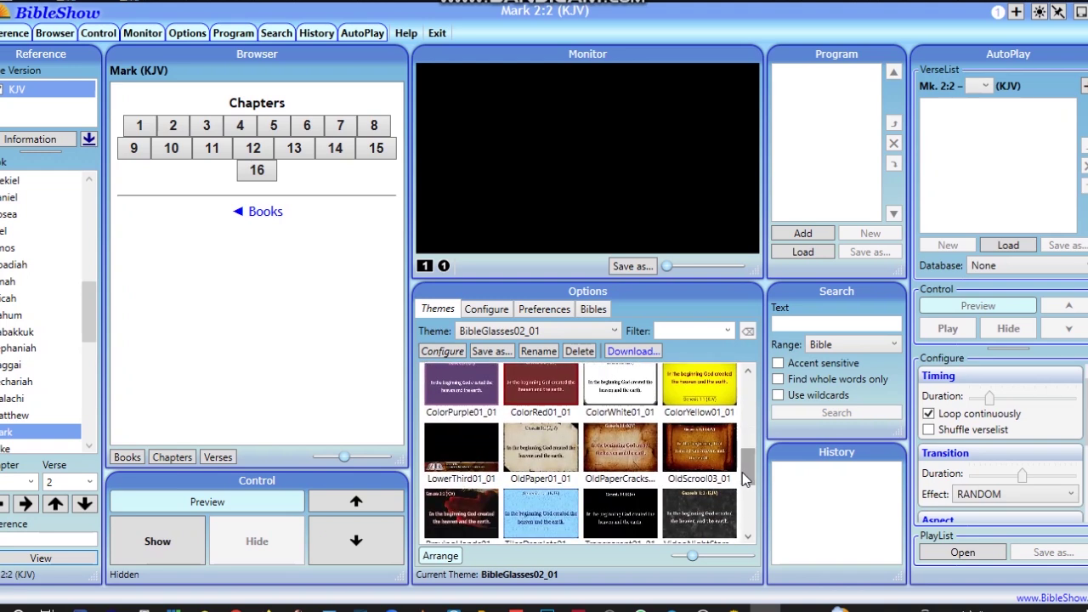
{"action": "left_click", "coordinate": [521, 460]}
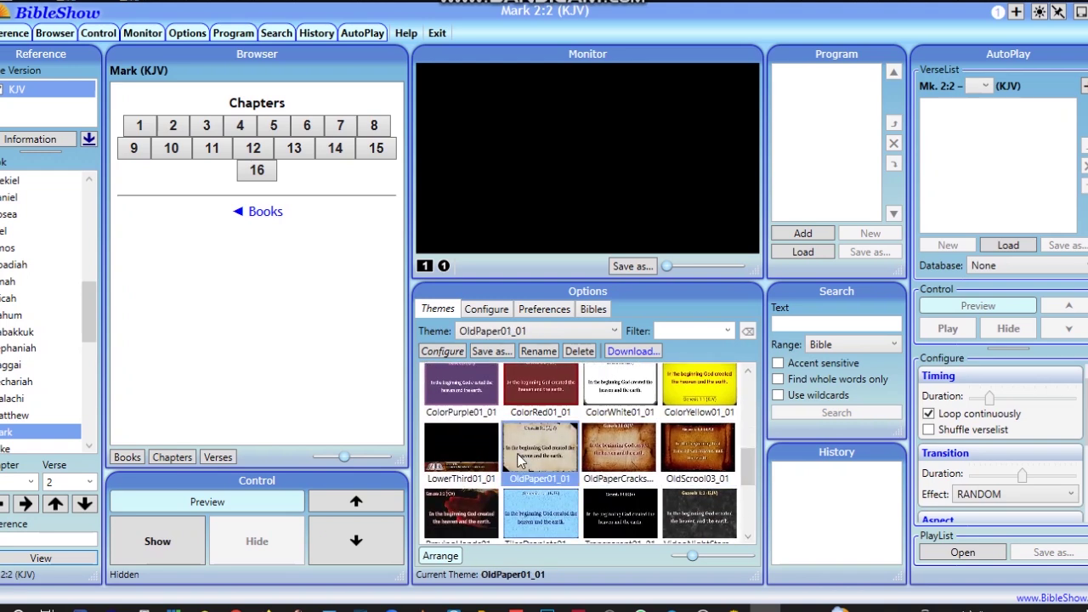
{"action": "left_click", "coordinate": [8, 435]}
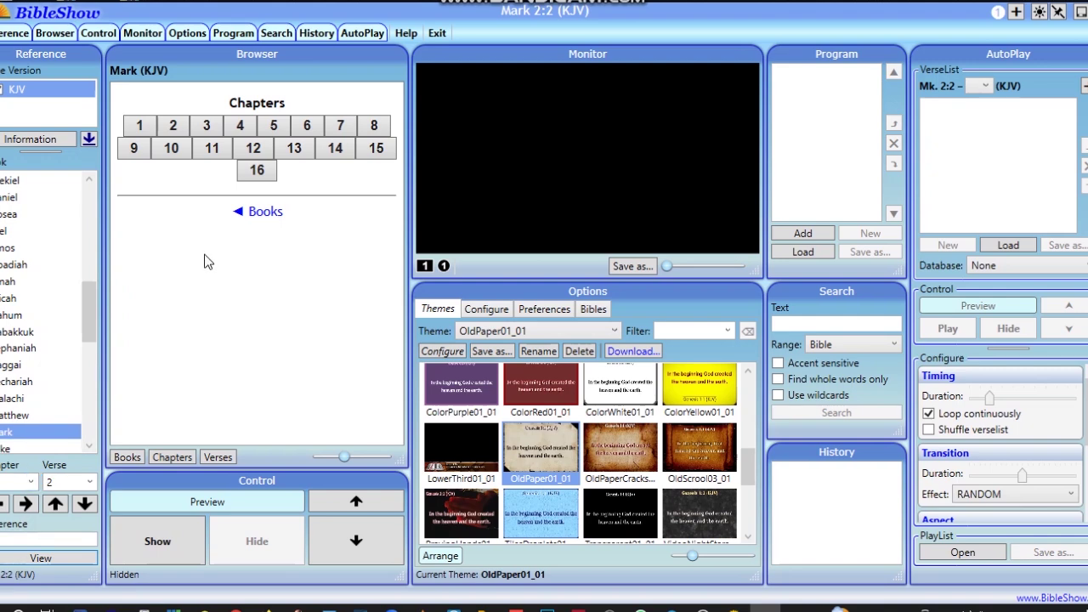
{"action": "left_click", "coordinate": [204, 131]}
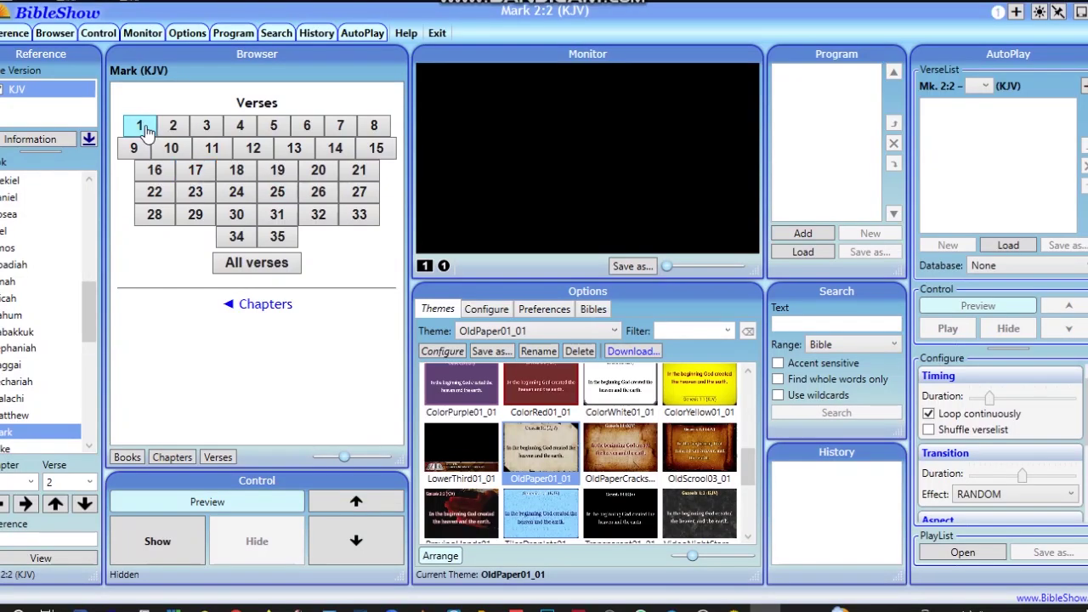
Select Mark 3:1 and send it to the live display in the OldPaper01_01 theme
{"action": "left_click", "coordinate": [141, 128]}
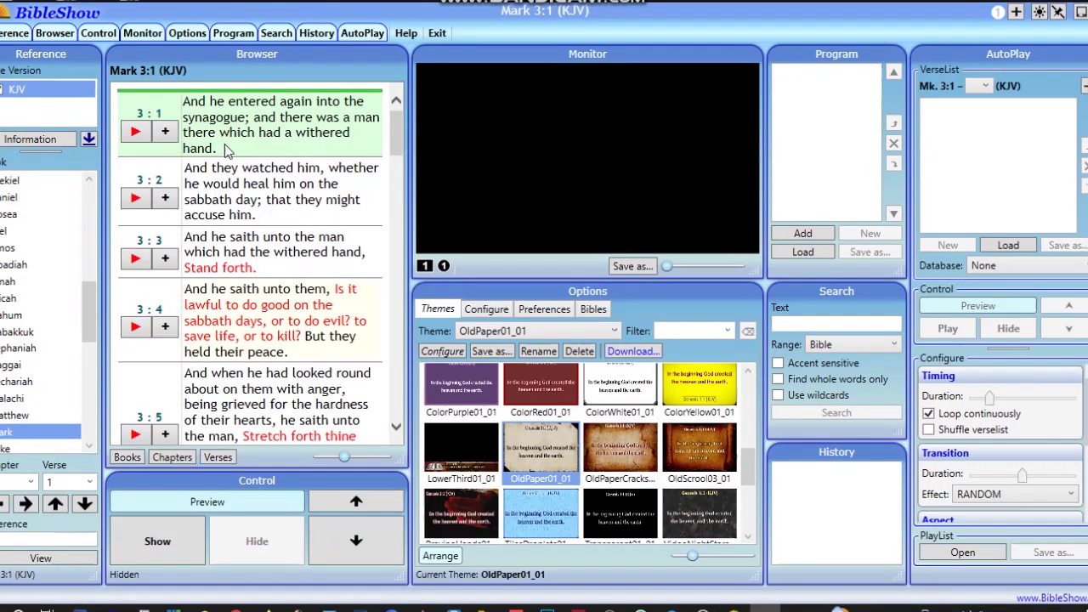
{"action": "left_click", "coordinate": [136, 134]}
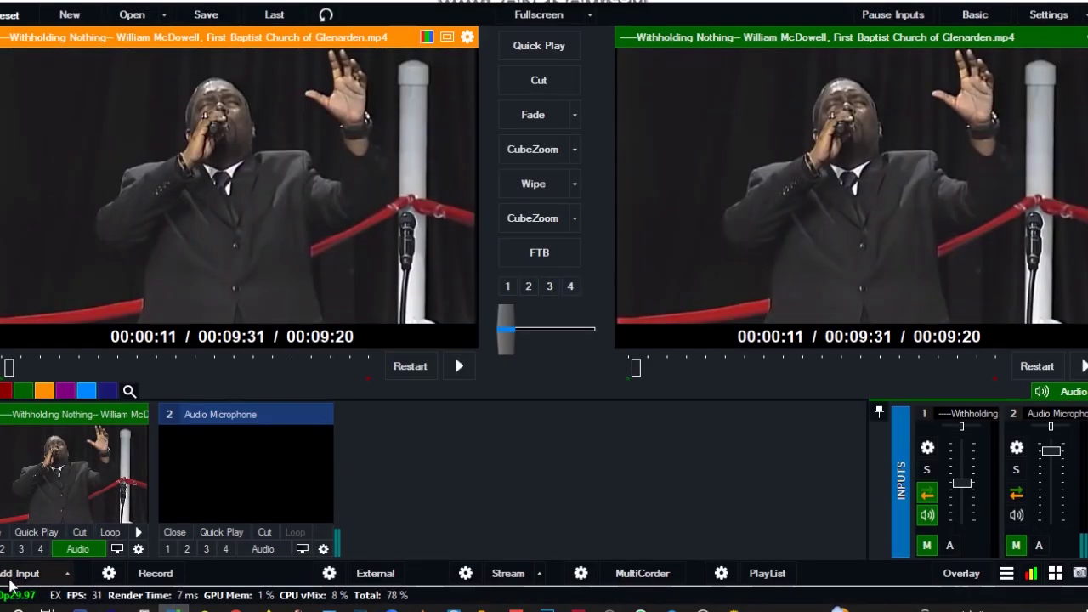
Add the BibleShowNDI feed as vMix input 3 through the NDI input type
{"action": "left_click", "coordinate": [12, 575]}
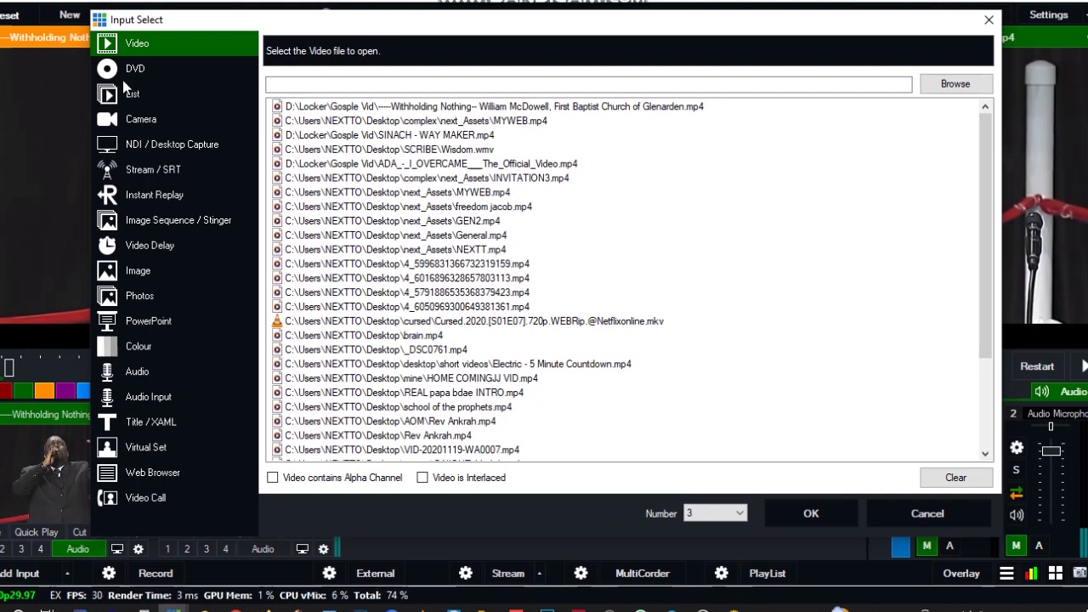
{"action": "left_click", "coordinate": [190, 146]}
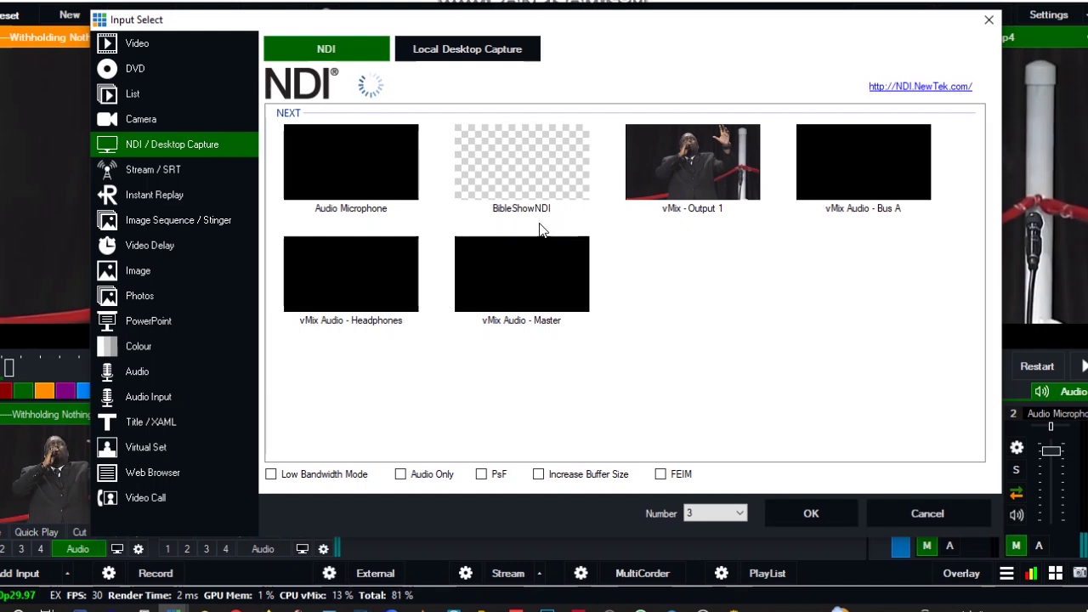
{"action": "left_click", "coordinate": [540, 178]}
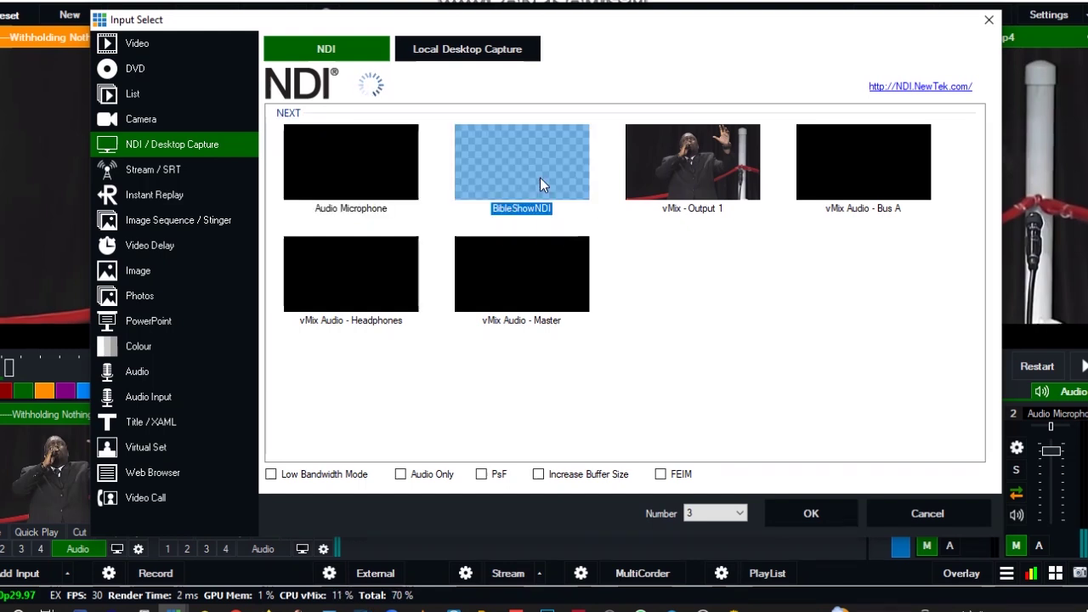
{"action": "left_click", "coordinate": [819, 512]}
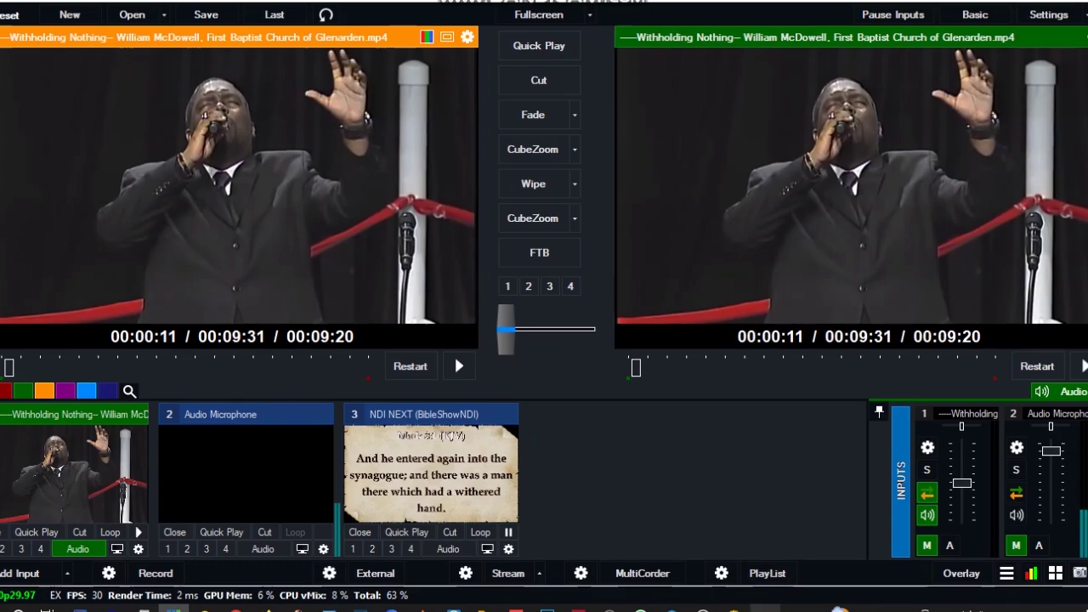
{"action": "left_click", "coordinate": [765, 608]}
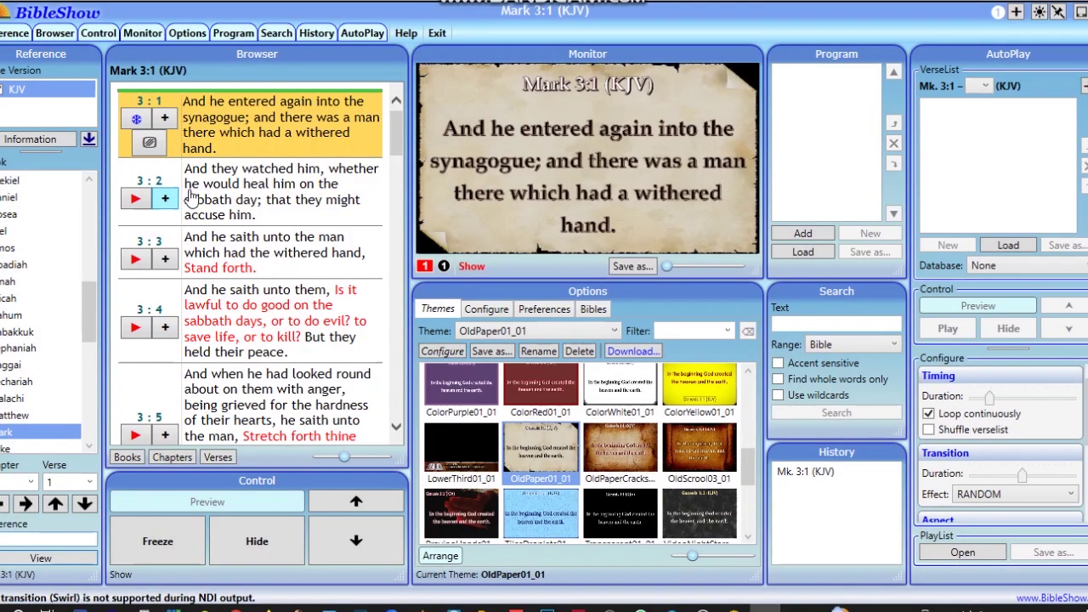
Show Mark 3:2 on the output and load the BibleShowNDI input into vMix's preview
{"action": "left_click", "coordinate": [142, 201]}
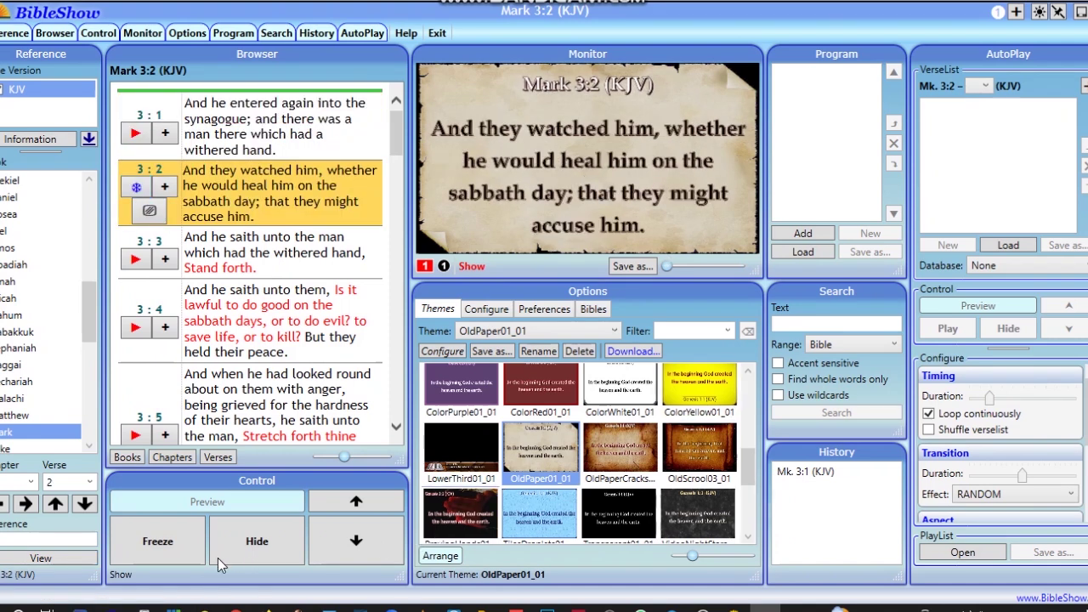
{"action": "key", "text": "alt+Tab"}
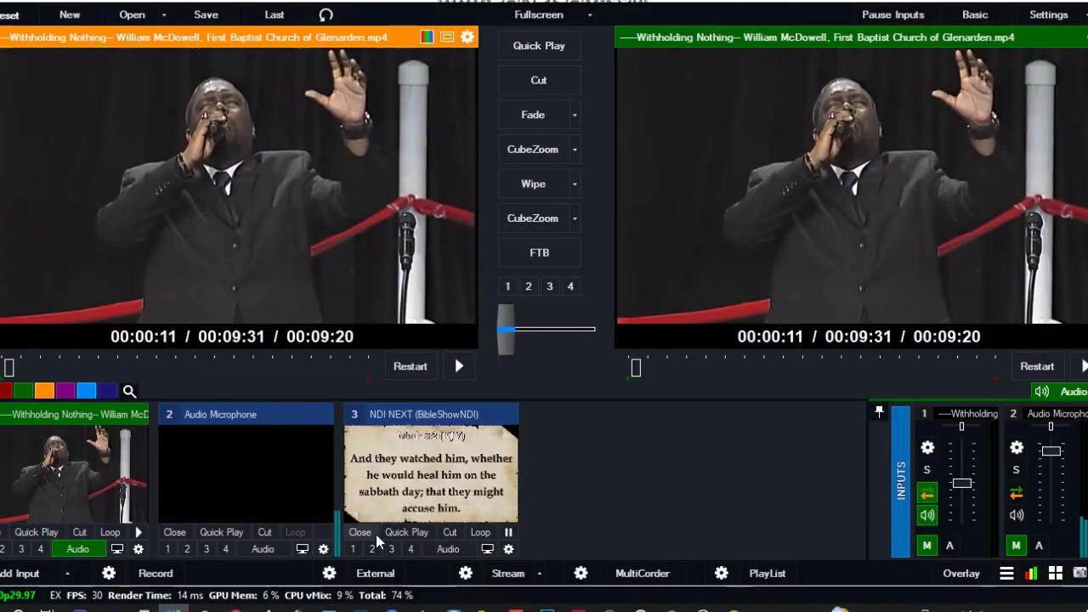
{"action": "left_click", "coordinate": [470, 464]}
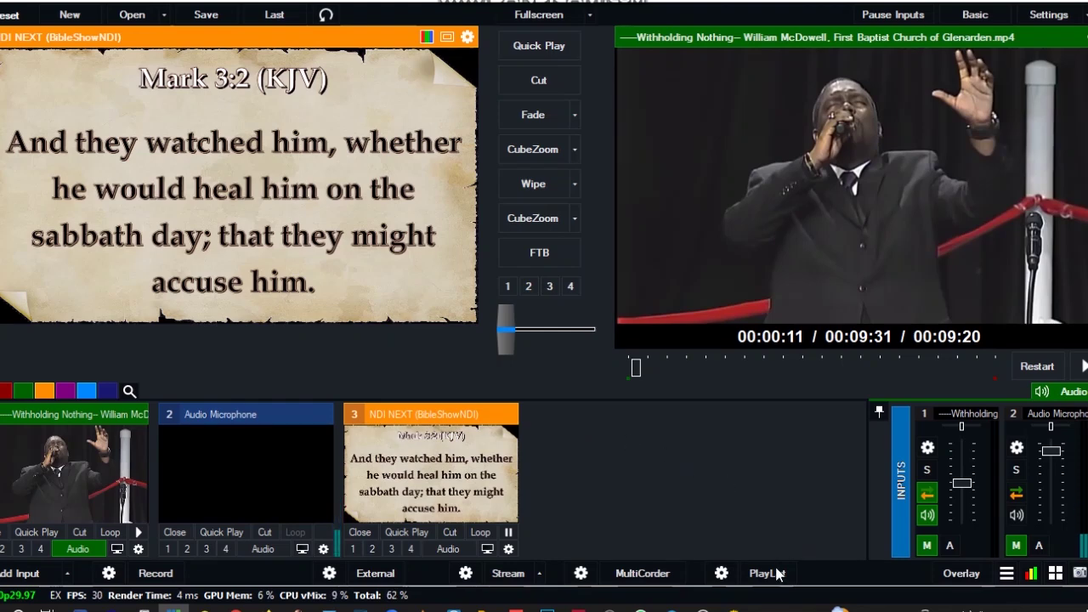
{"action": "key", "text": "alt+Tab"}
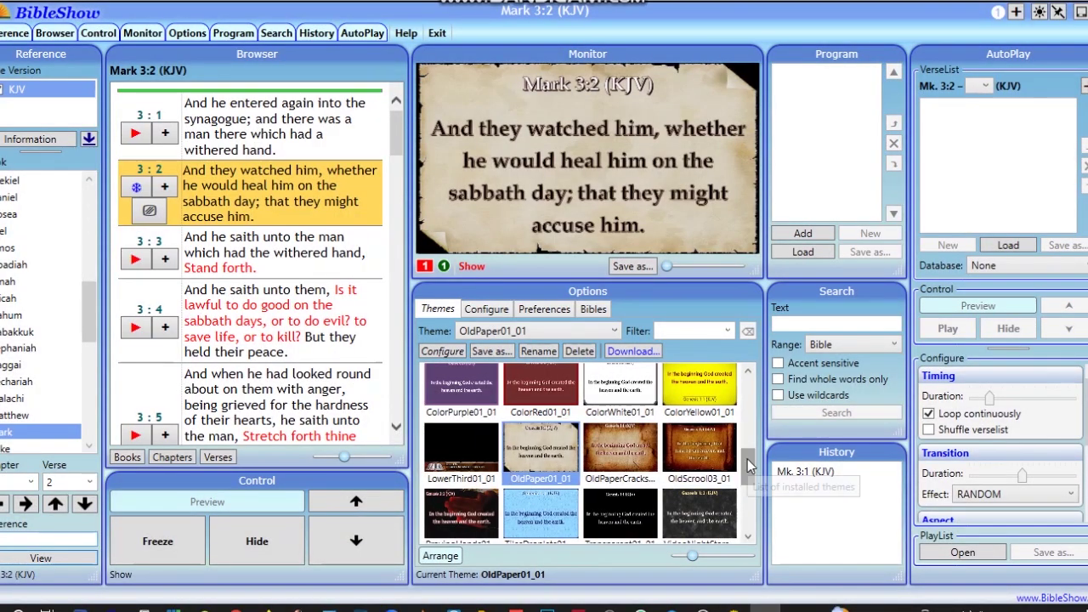
Apply BibleShow's LowerThird01_01 theme and return to vMix to see Mark 3:2 as a lower third
{"action": "mouse_move", "coordinate": [748, 476]}
{"action": "left_mouse_down"}
{"action": "mouse_move", "coordinate": [748, 516]}
{"action": "mouse_move", "coordinate": [750, 477]}
{"action": "left_mouse_up"}
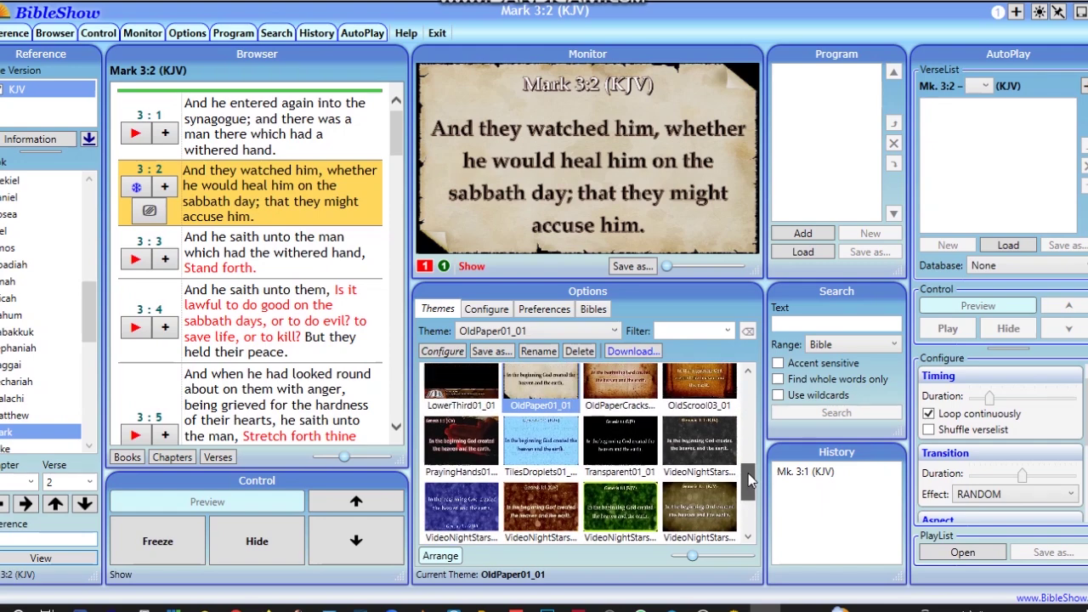
{"action": "left_click", "coordinate": [469, 408]}
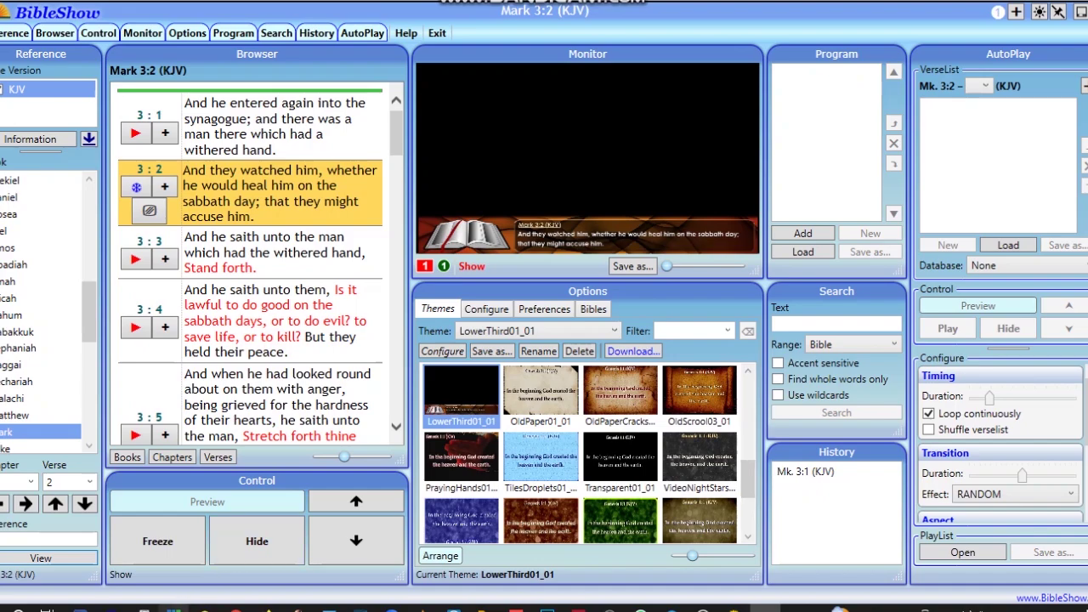
{"action": "left_click", "coordinate": [176, 608]}
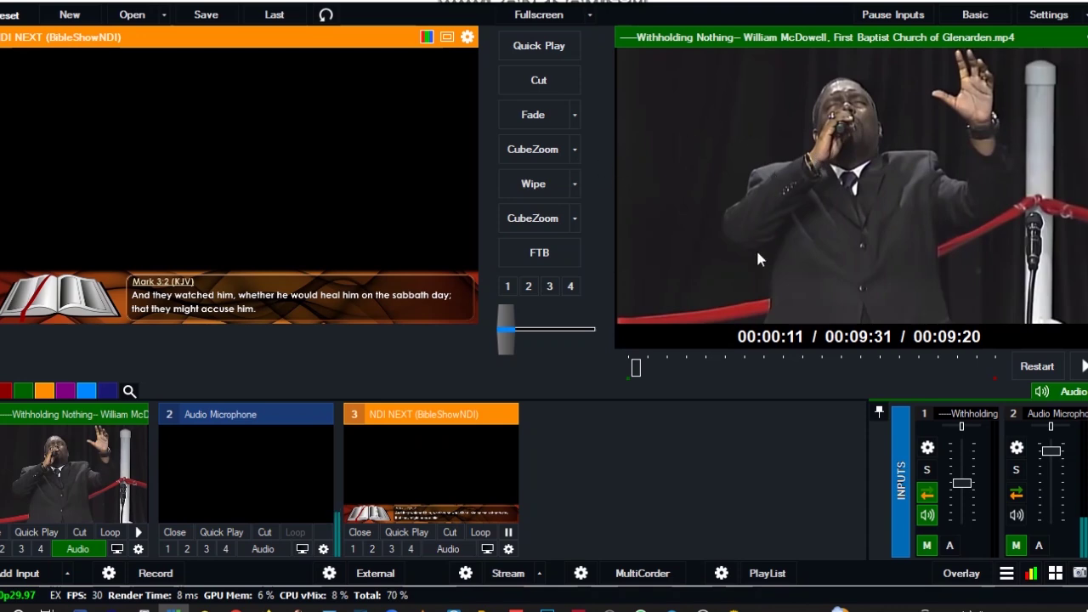
{"action": "left_click", "coordinate": [138, 549]}
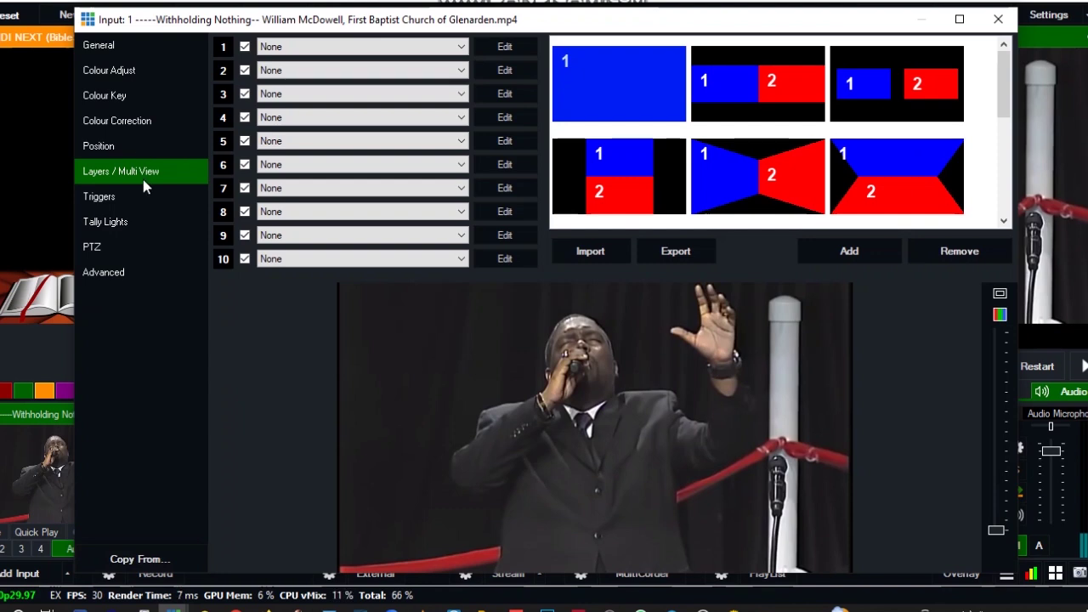
{"action": "left_click", "coordinate": [426, 47]}
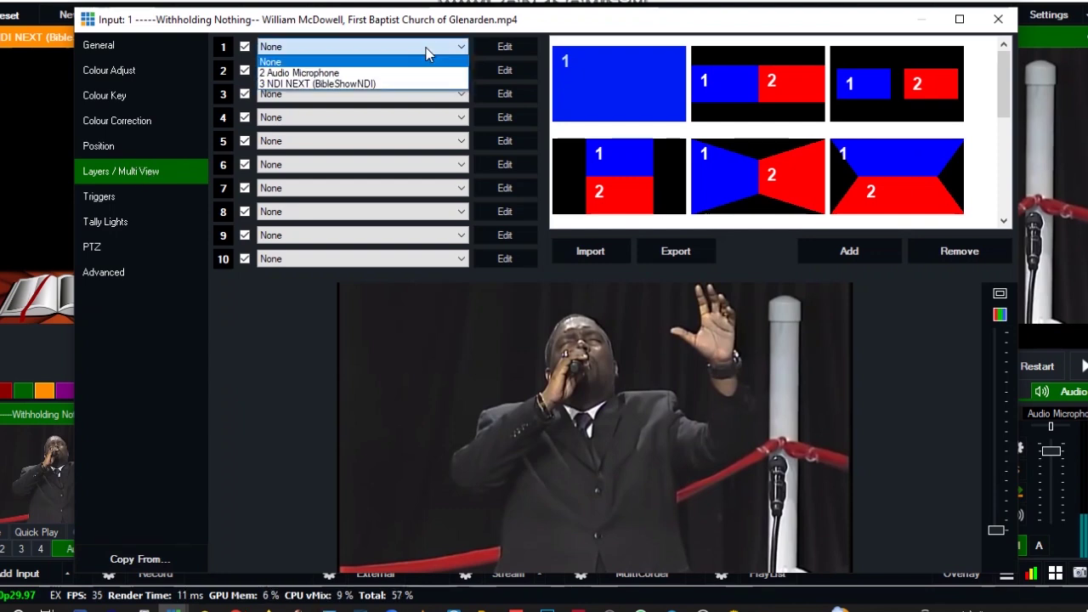
{"action": "left_click", "coordinate": [356, 85]}
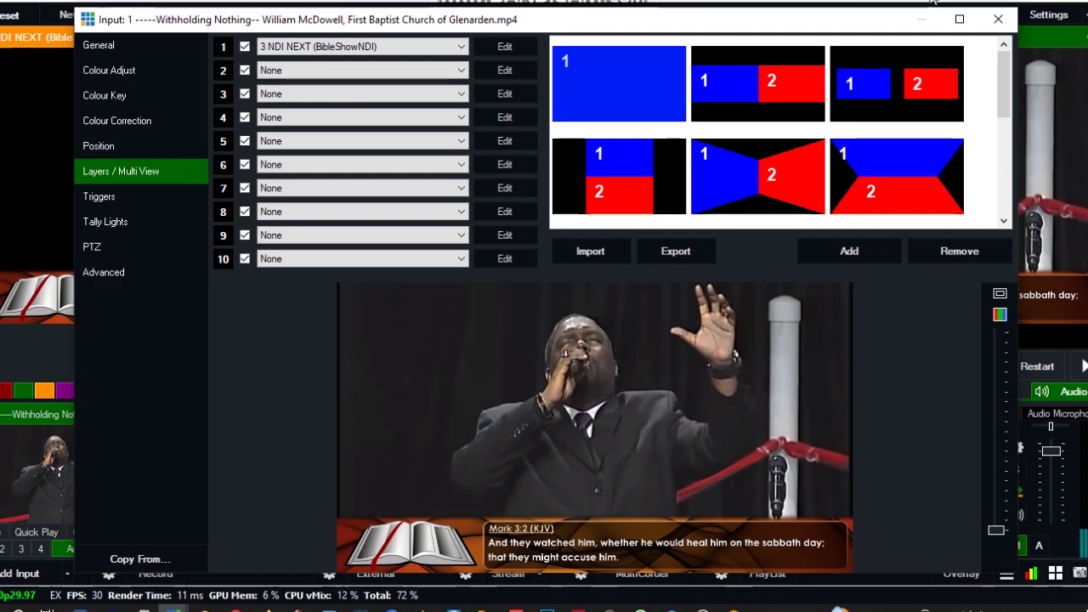
{"action": "left_click", "coordinate": [997, 19]}
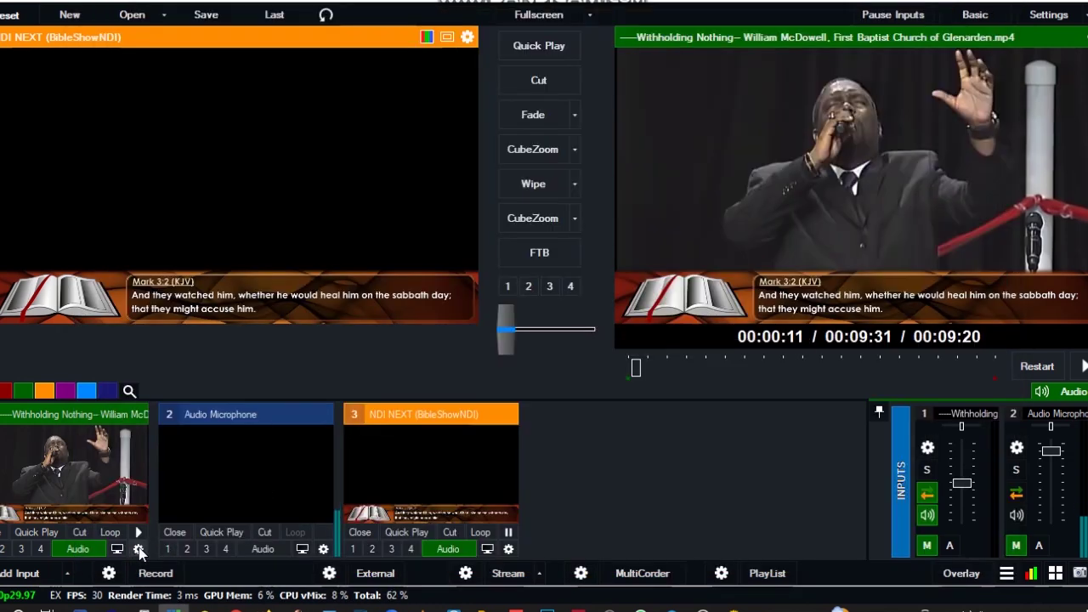
{"action": "left_click", "coordinate": [138, 550]}
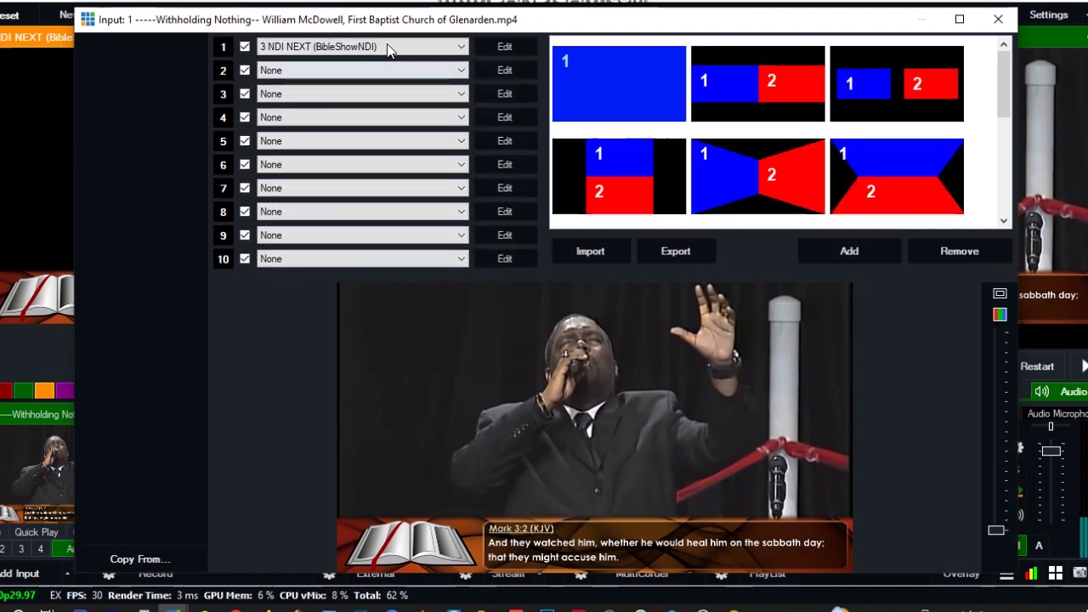
{"action": "left_click", "coordinate": [388, 48]}
{"action": "left_click", "coordinate": [350, 59]}
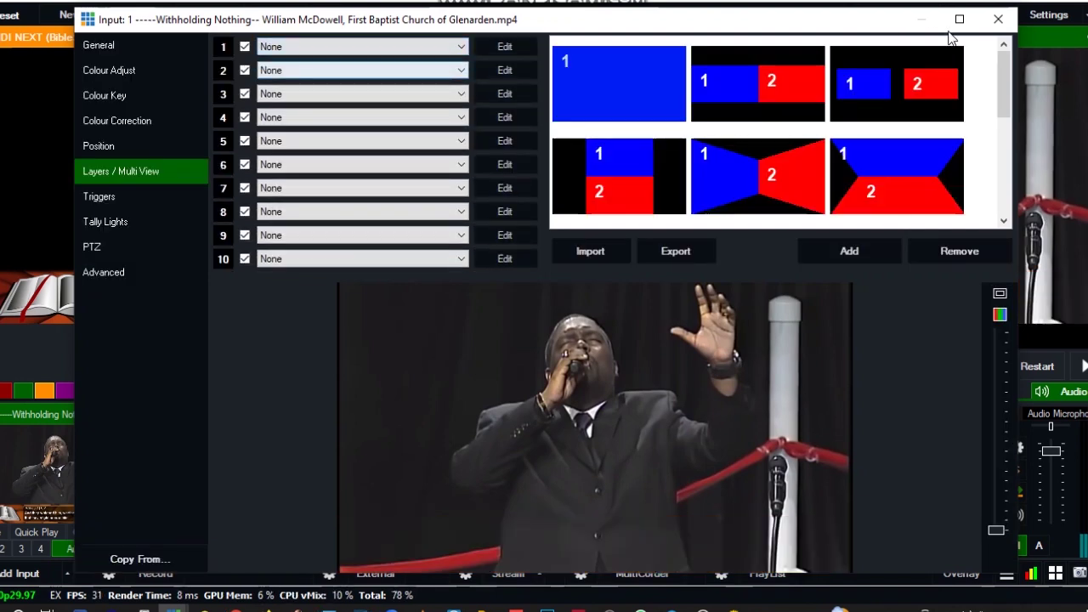
{"action": "left_click", "coordinate": [998, 19]}
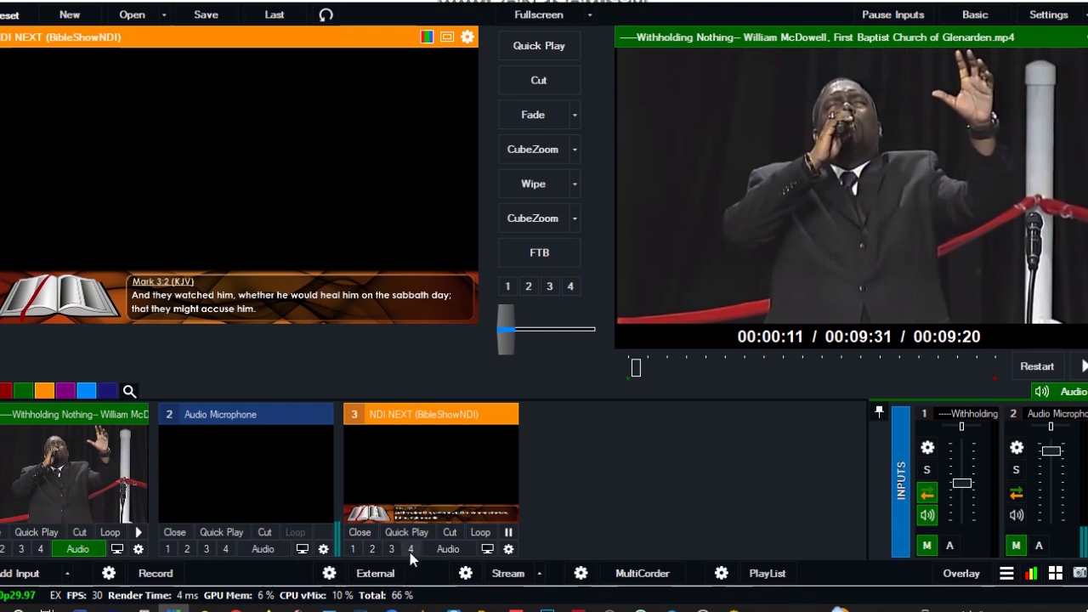
Show the Mark 3:2 verse on overlay 1 over the worship video, paused at 00:00:28
{"action": "left_click", "coordinate": [22, 549]}
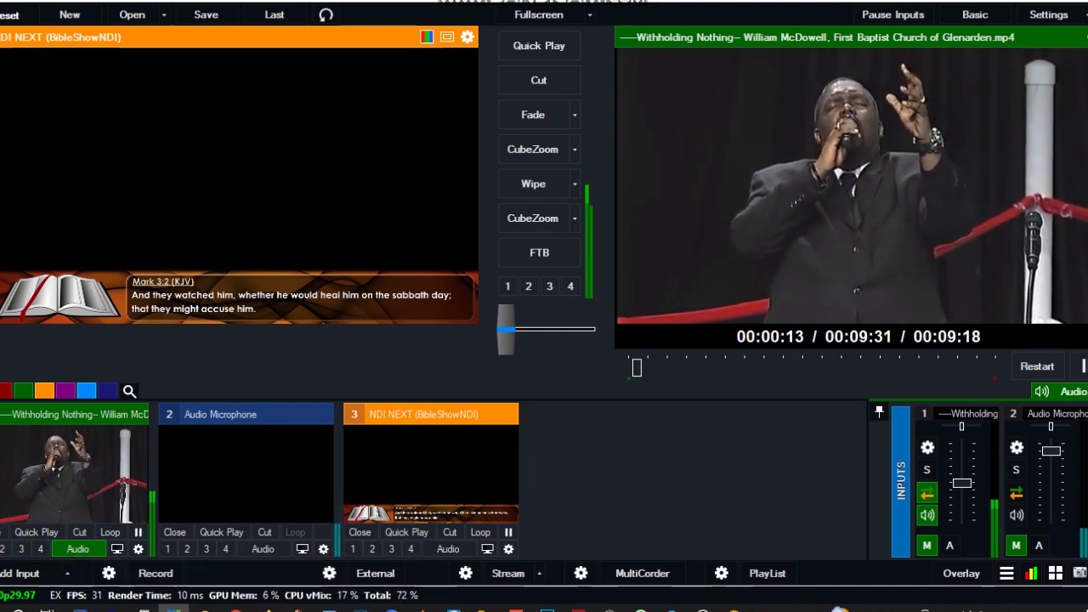
{"action": "left_click", "coordinate": [22, 550]}
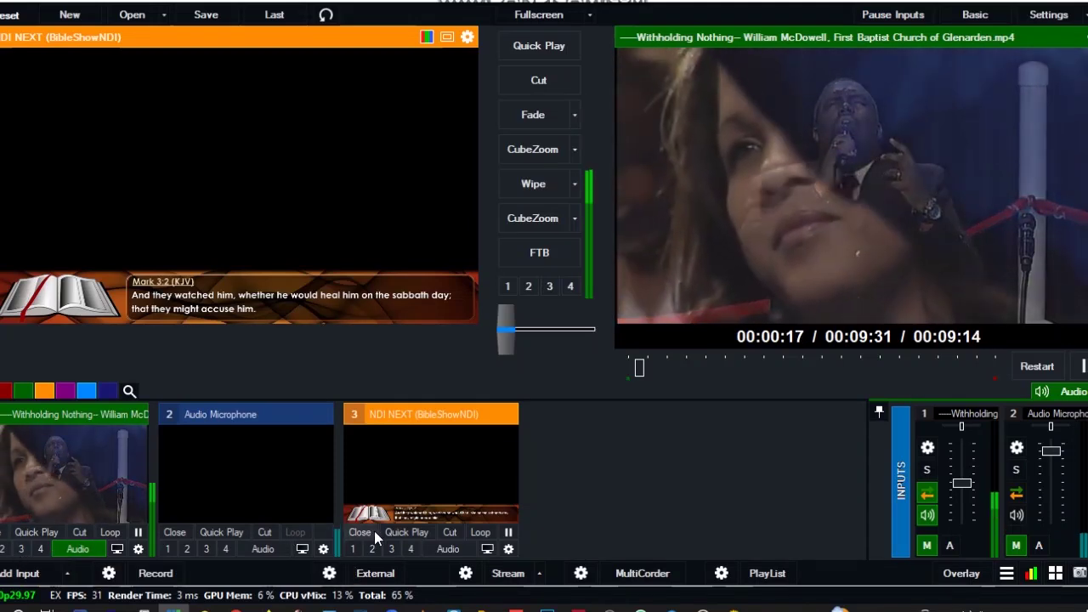
{"action": "left_click", "coordinate": [352, 549]}
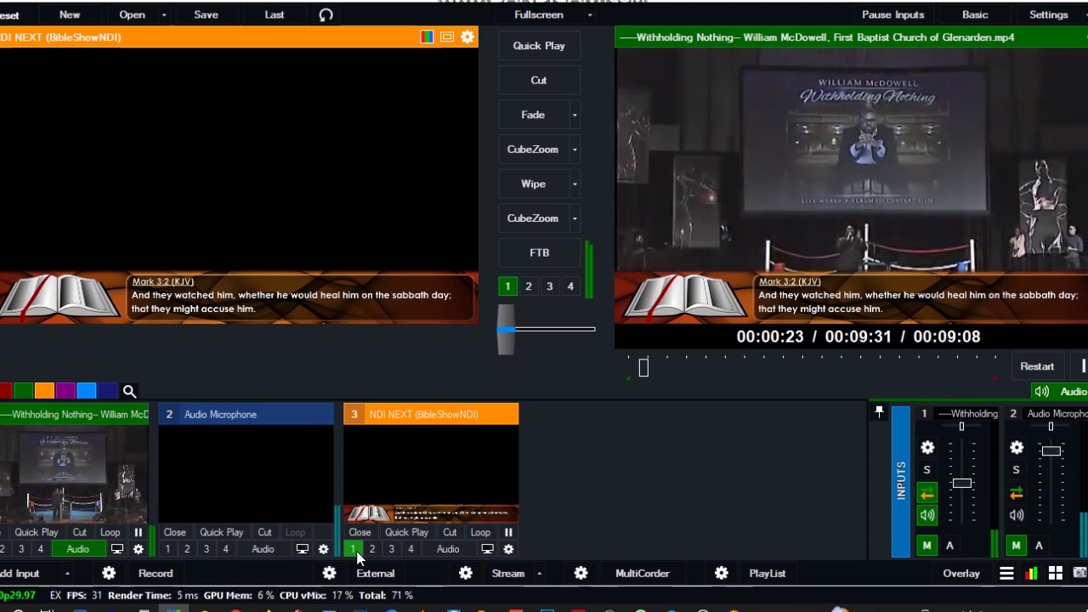
{"action": "left_click", "coordinate": [354, 551]}
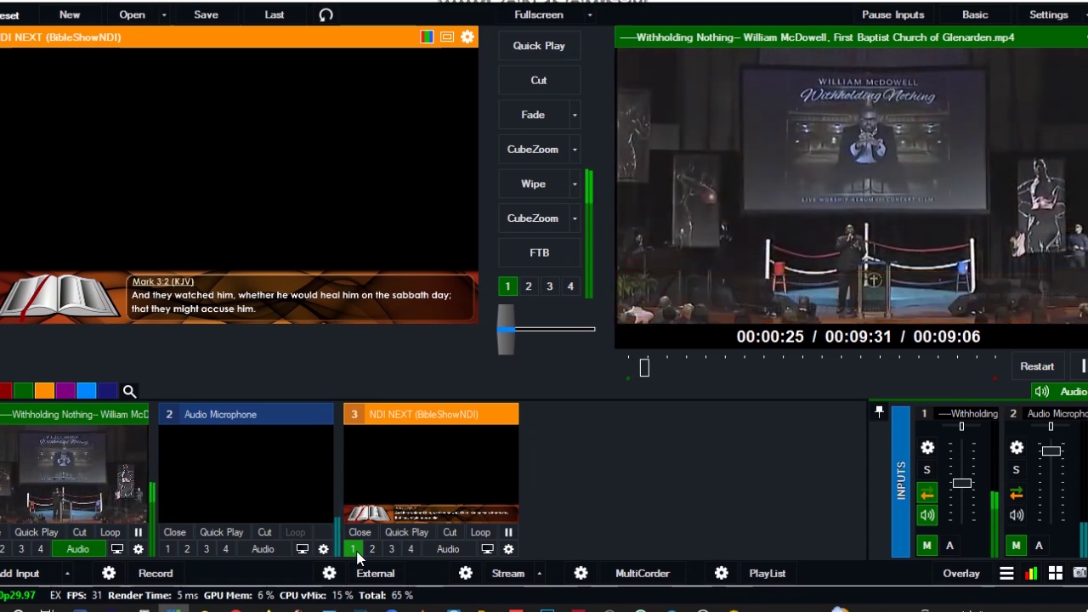
{"action": "left_click", "coordinate": [138, 532]}
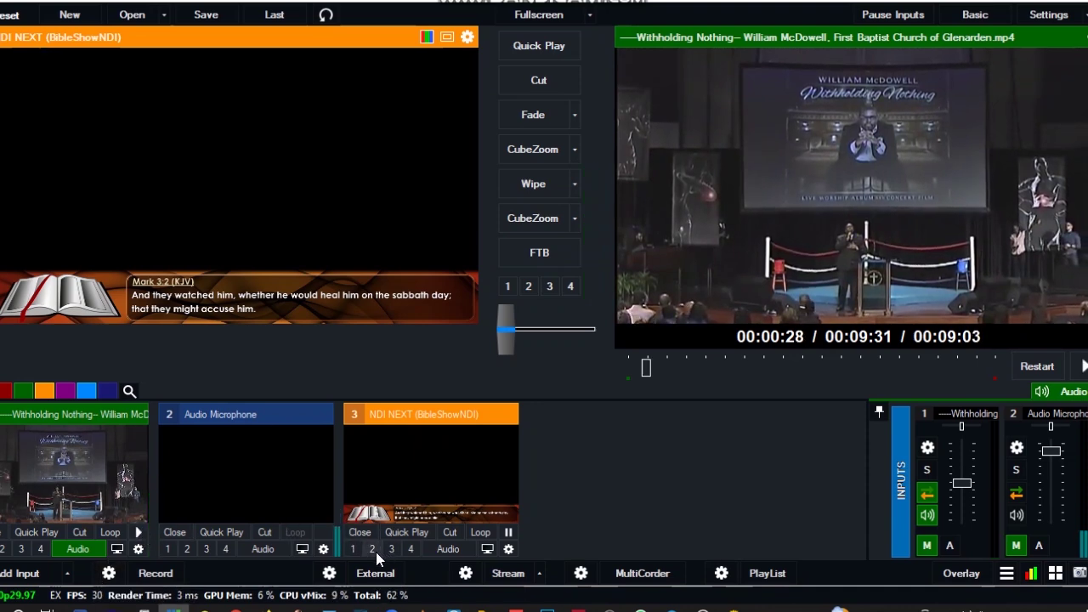
{"action": "left_click", "coordinate": [355, 550]}
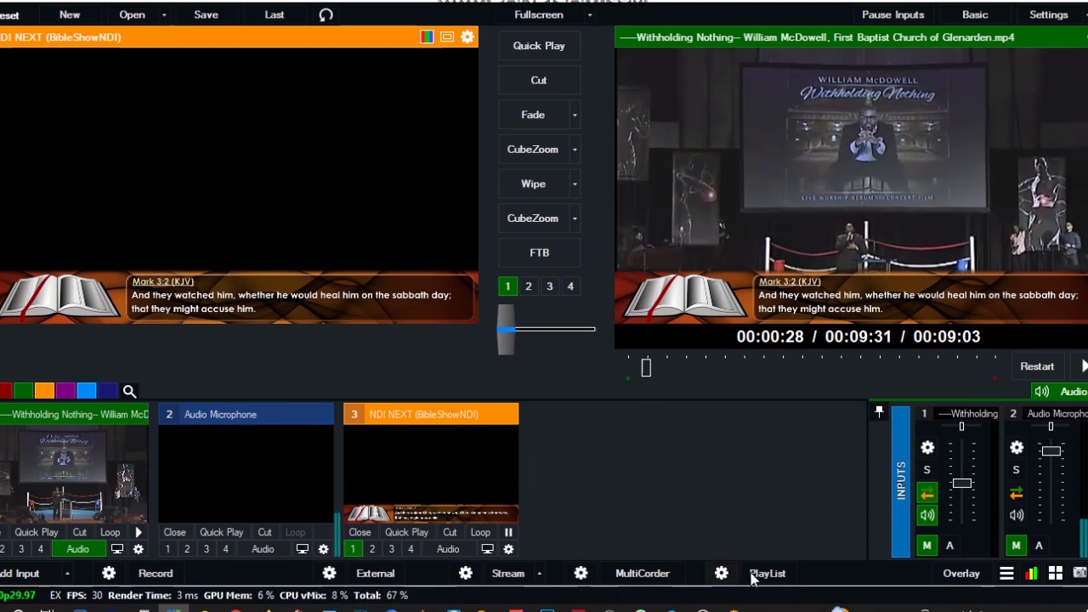
In BibleShow, view the verse transition settings under Configure
{"action": "left_click", "coordinate": [765, 608]}
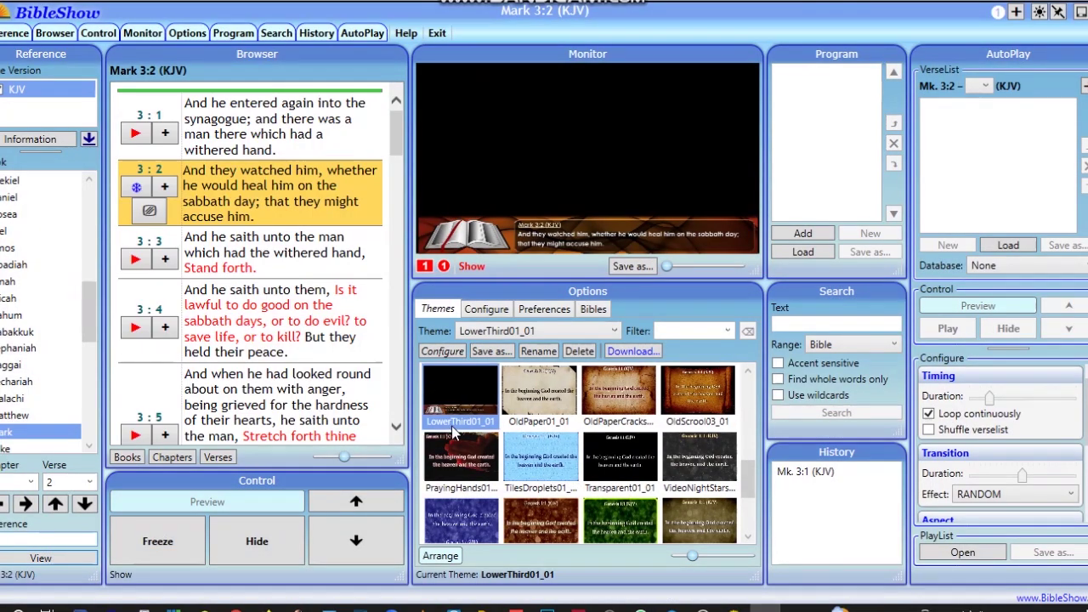
{"action": "left_click", "coordinate": [488, 309]}
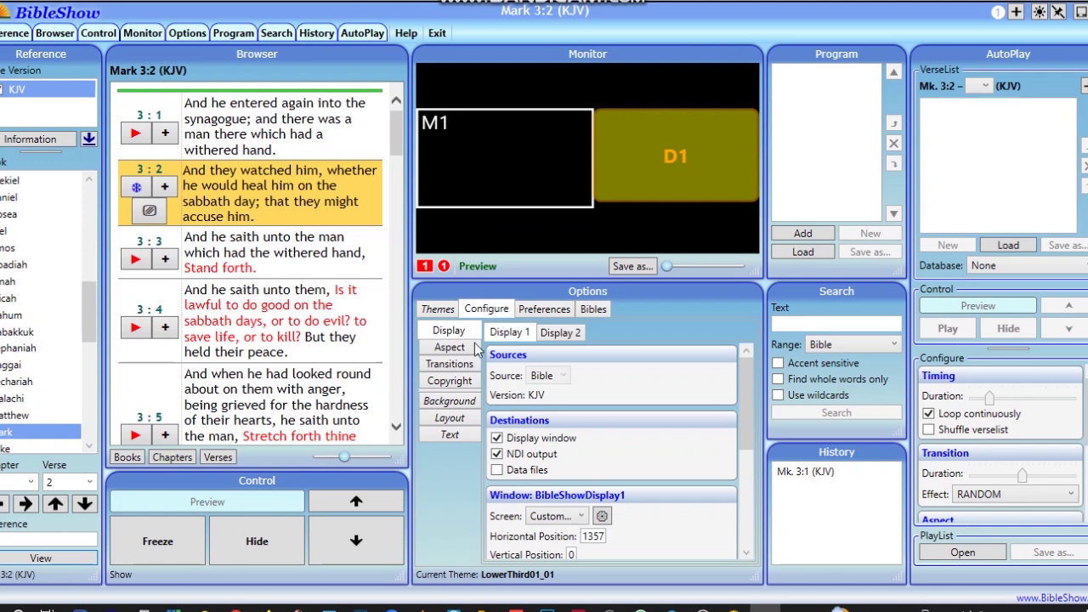
{"action": "left_click", "coordinate": [456, 365]}
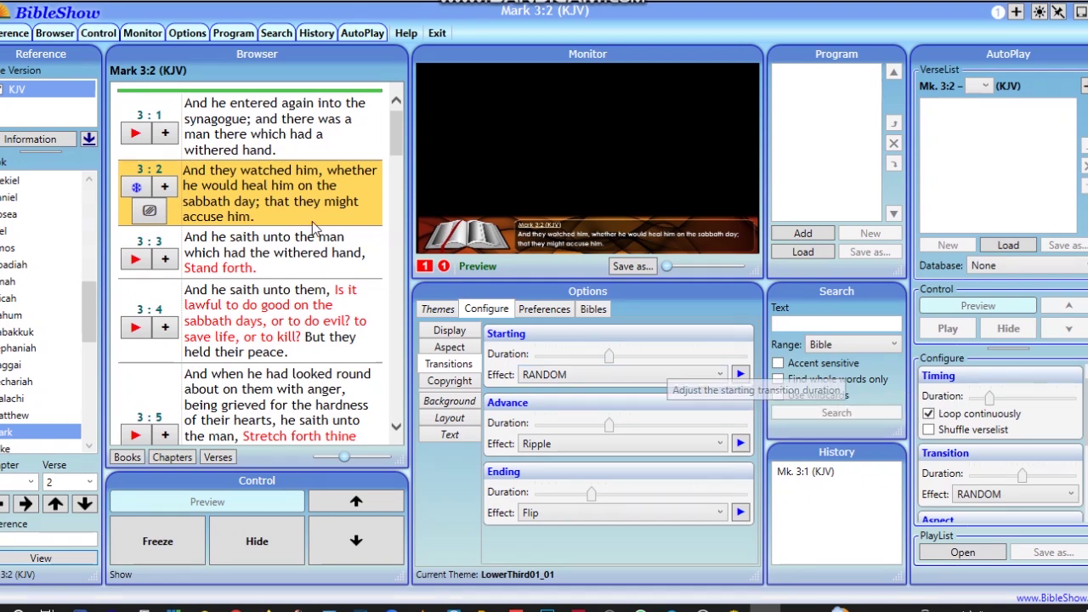
Step the scripture through Mark 3:3 to Mark 3:4 and check it in vMix
{"action": "left_click", "coordinate": [231, 254]}
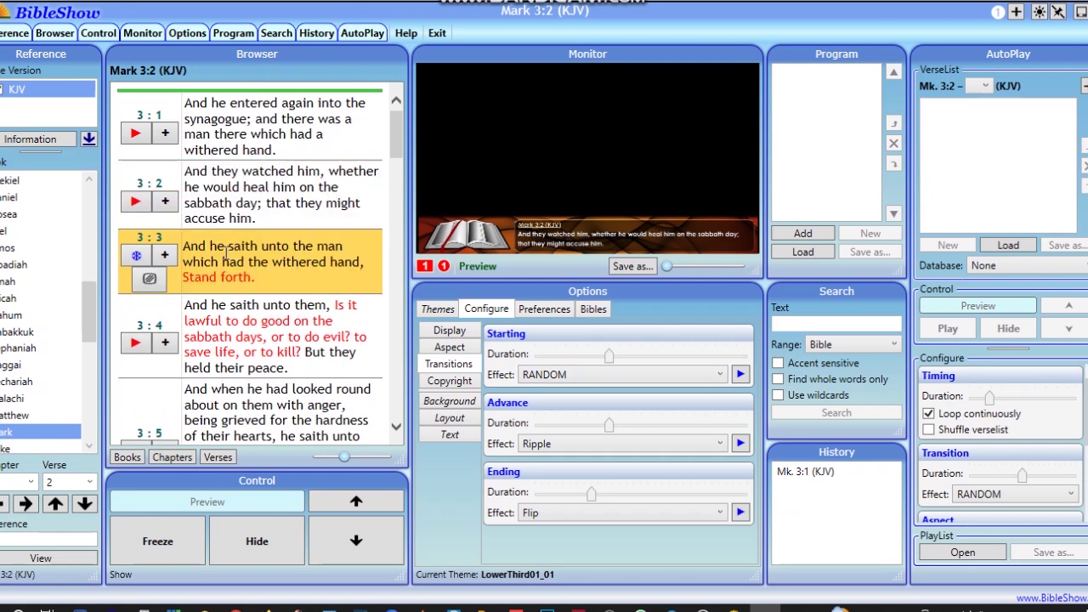
{"action": "left_click", "coordinate": [135, 344]}
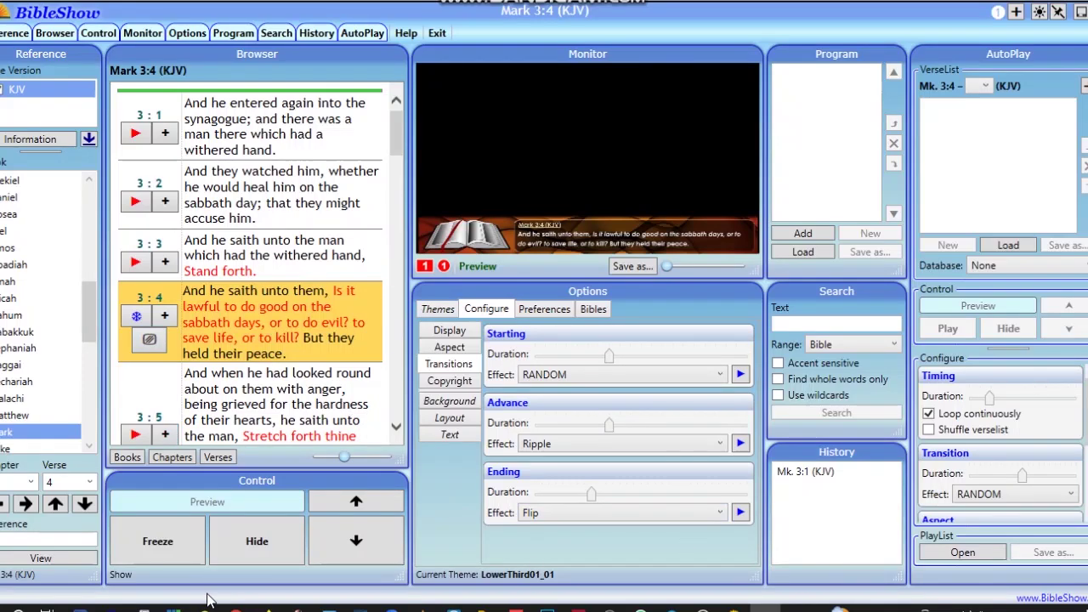
{"action": "left_click", "coordinate": [175, 609]}
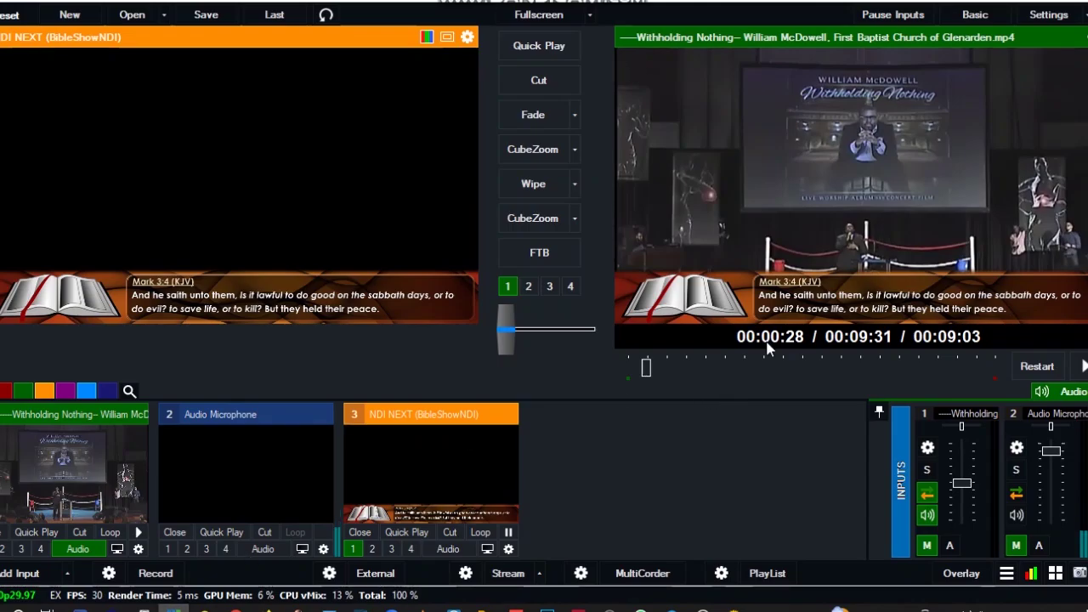